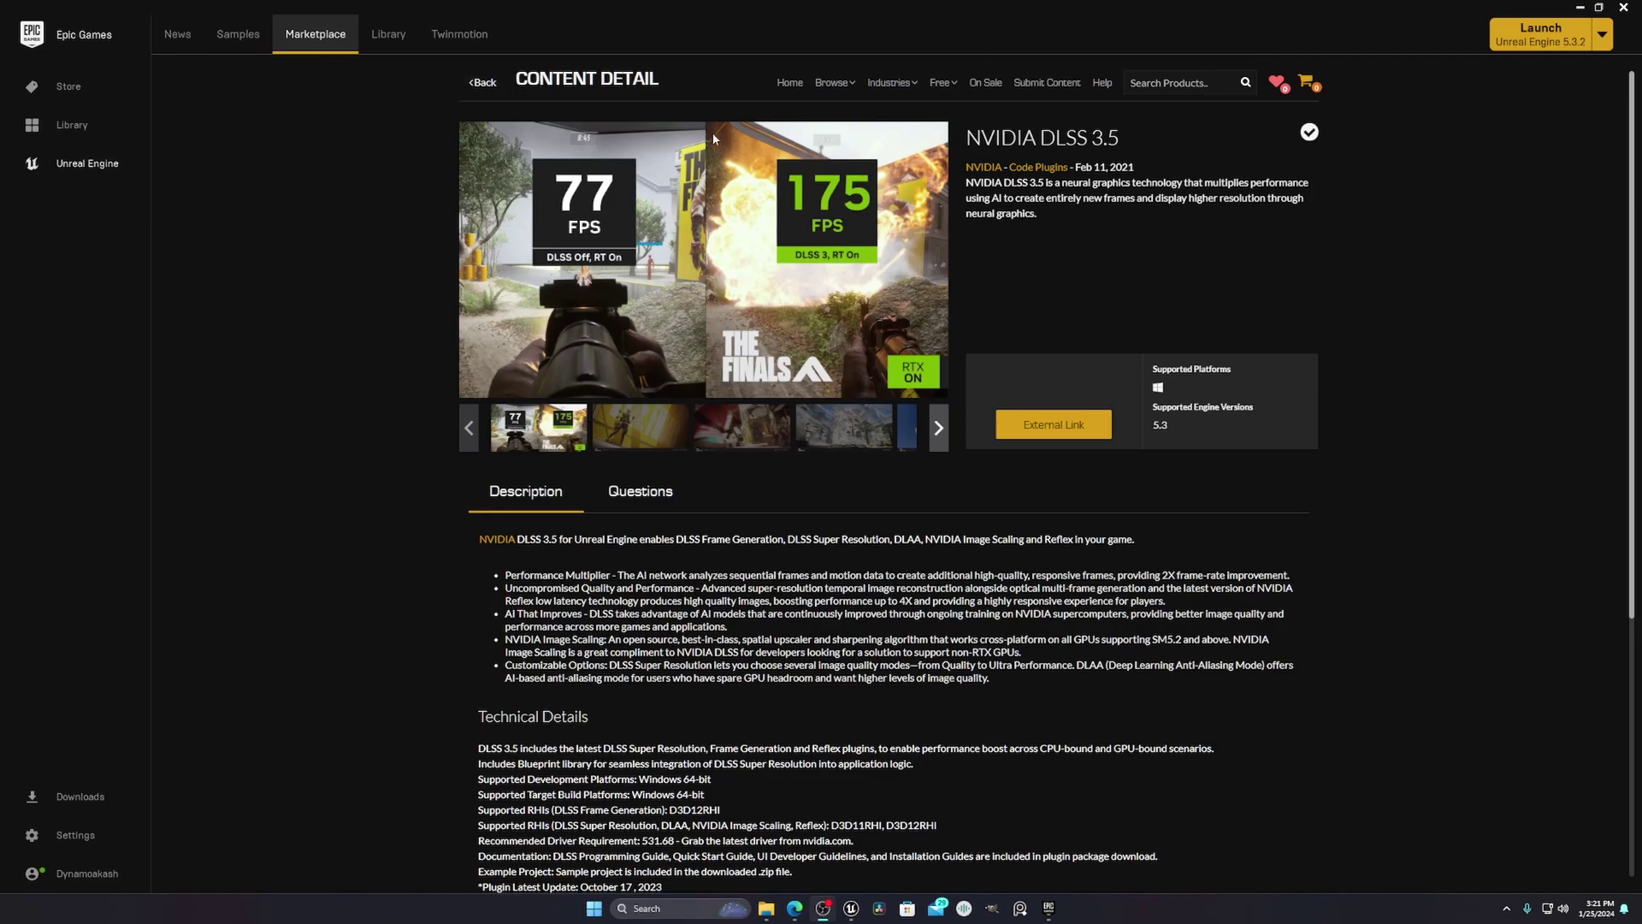
- Search the Marketplace for 'dlss' and follow the NVIDIA DLSS 3.5 listing's external link
click(1163, 83)
text(dlss)
key(Return)
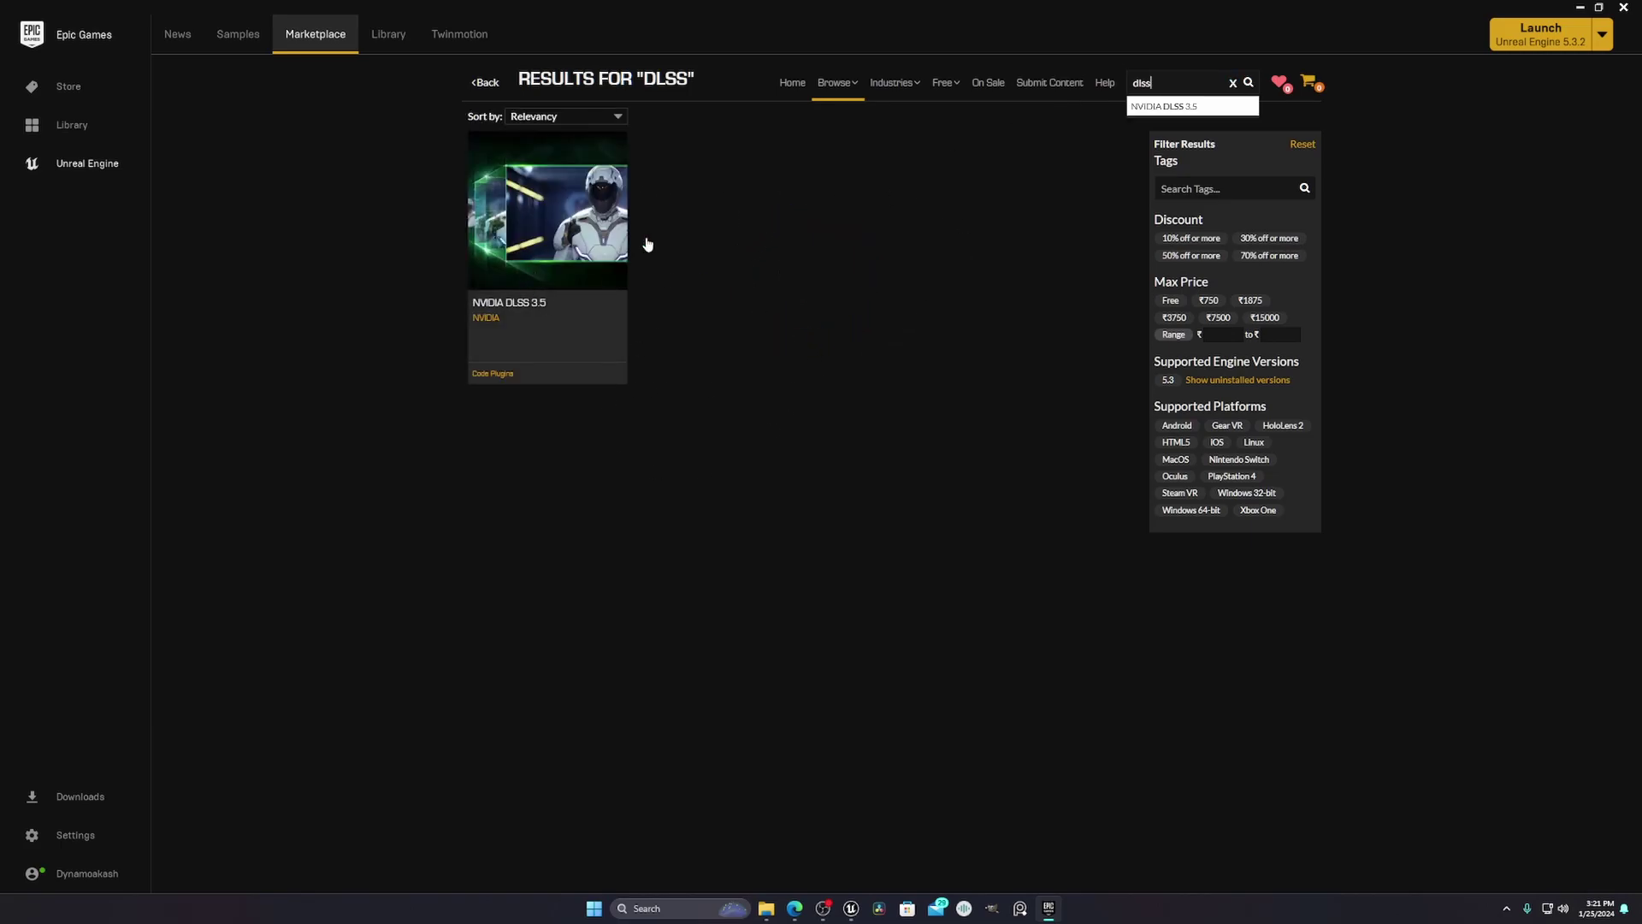
click(596, 254)
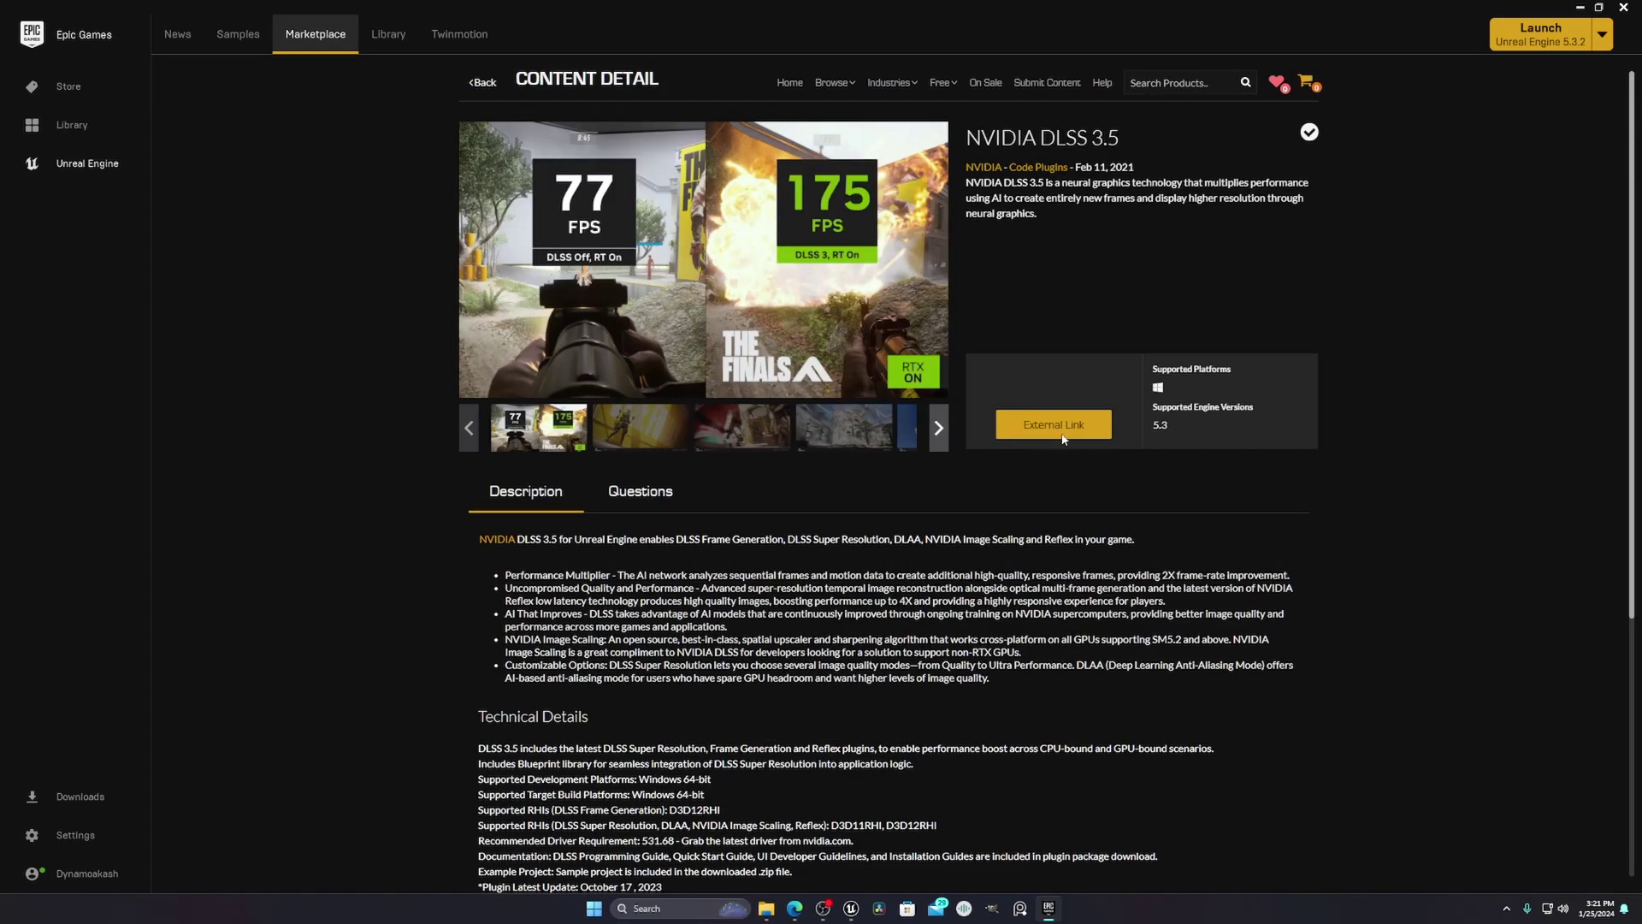
click(1055, 425)
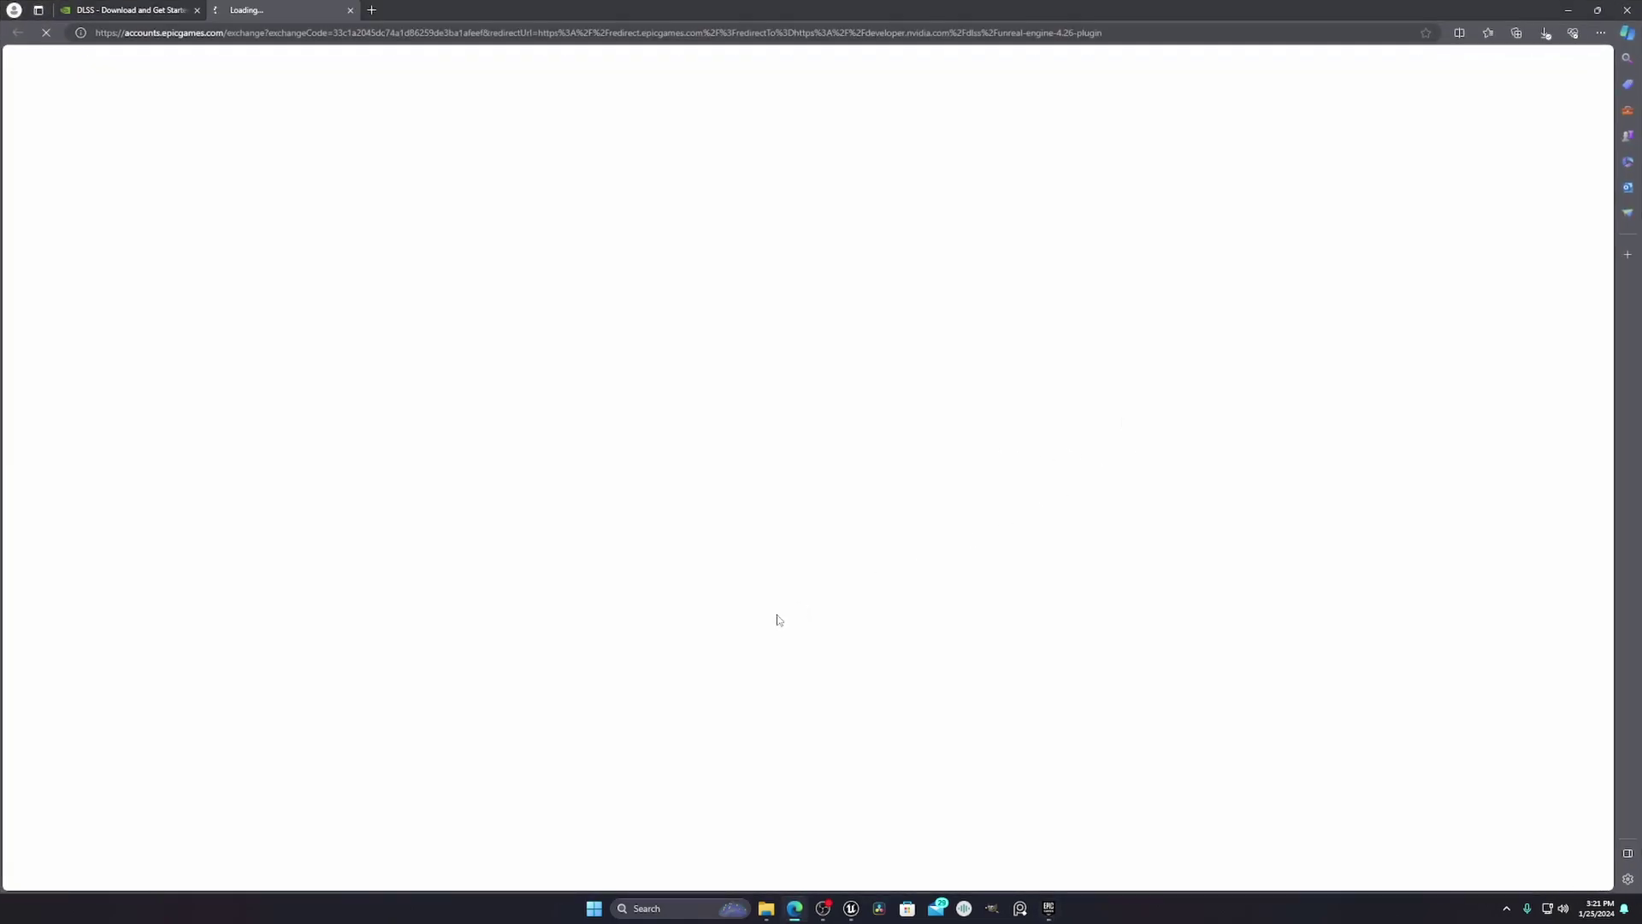
- Scroll to the Unreal Engine plugin section and accept the DLSS licence terms
drag(1611, 650, 1637, 578)
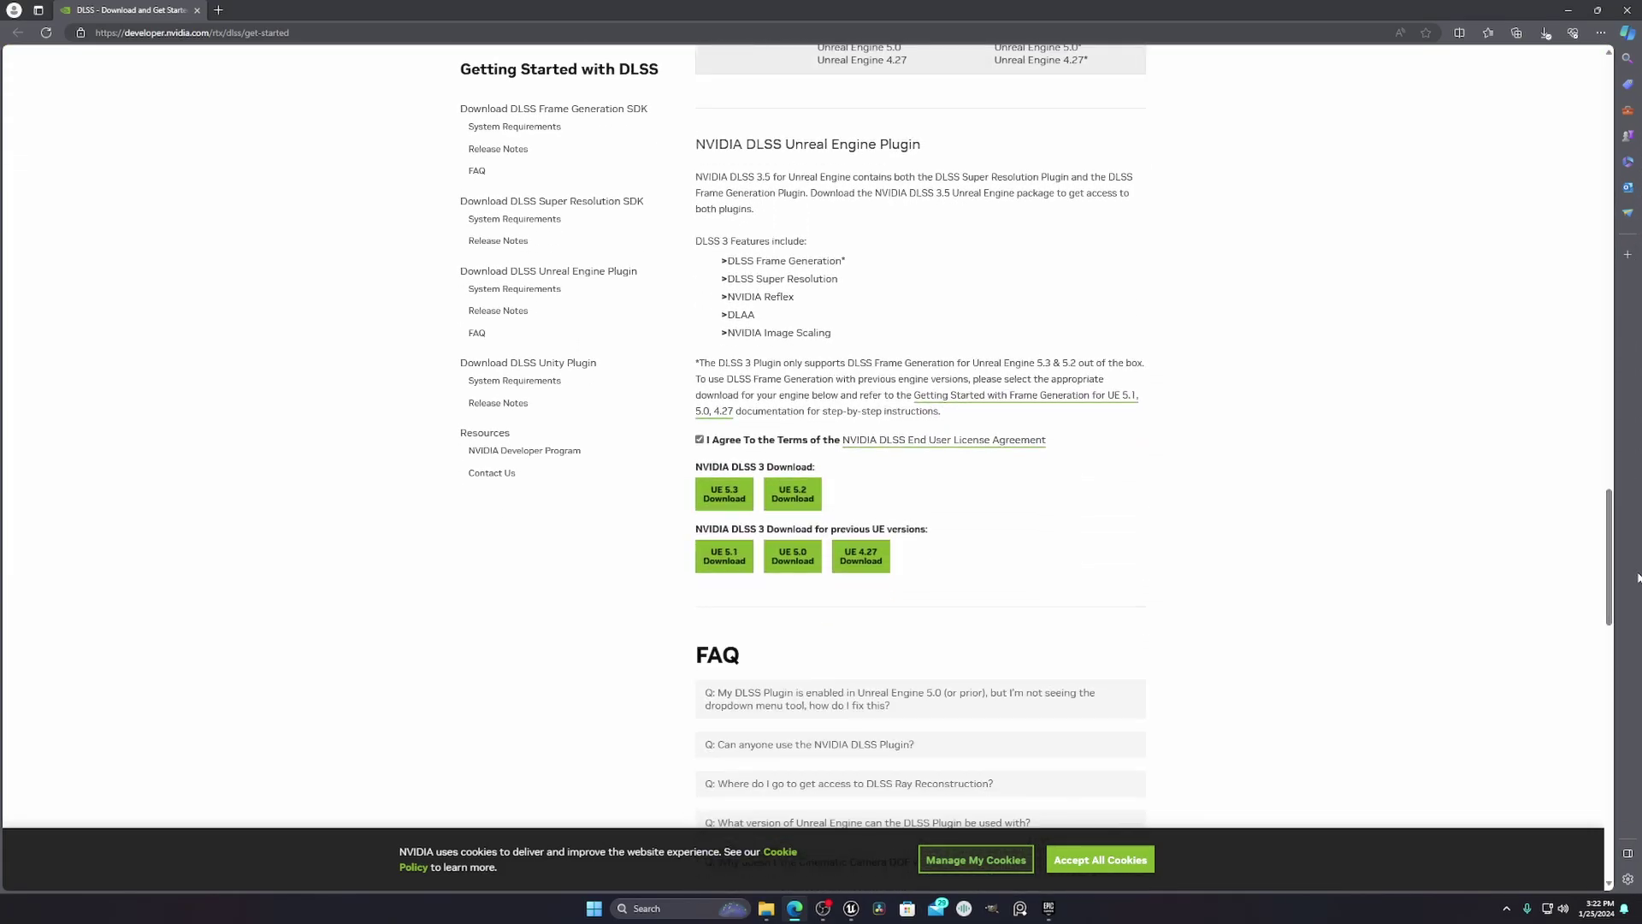
click(699, 440)
click(700, 440)
scroll(864, 238, up, 5)
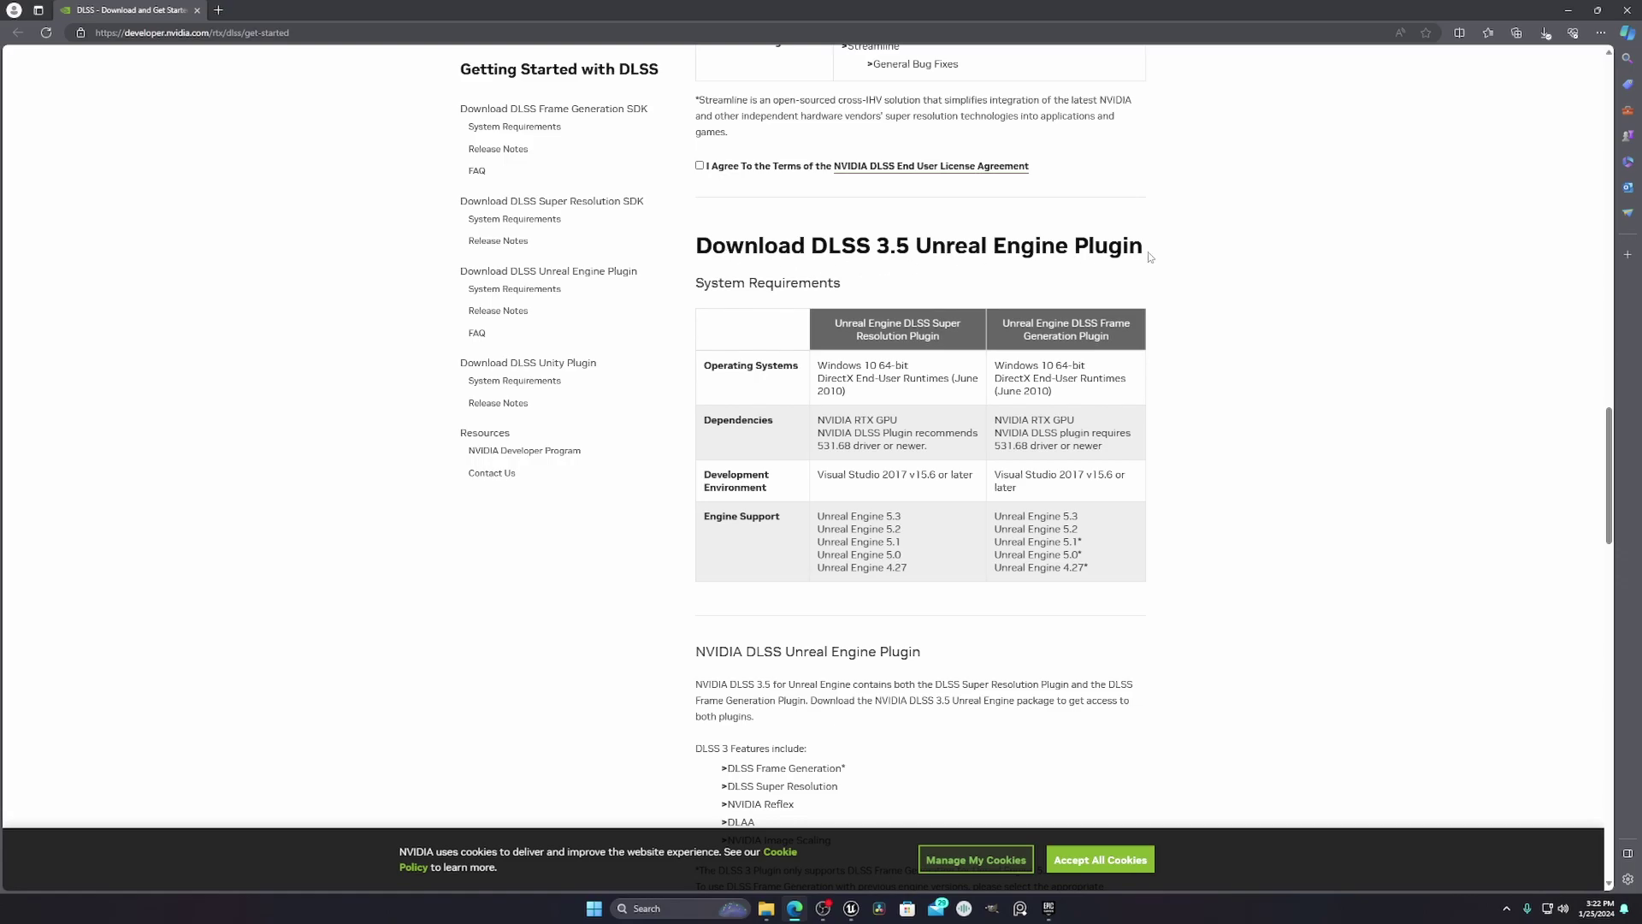
scroll(1016, 513, up, 15)
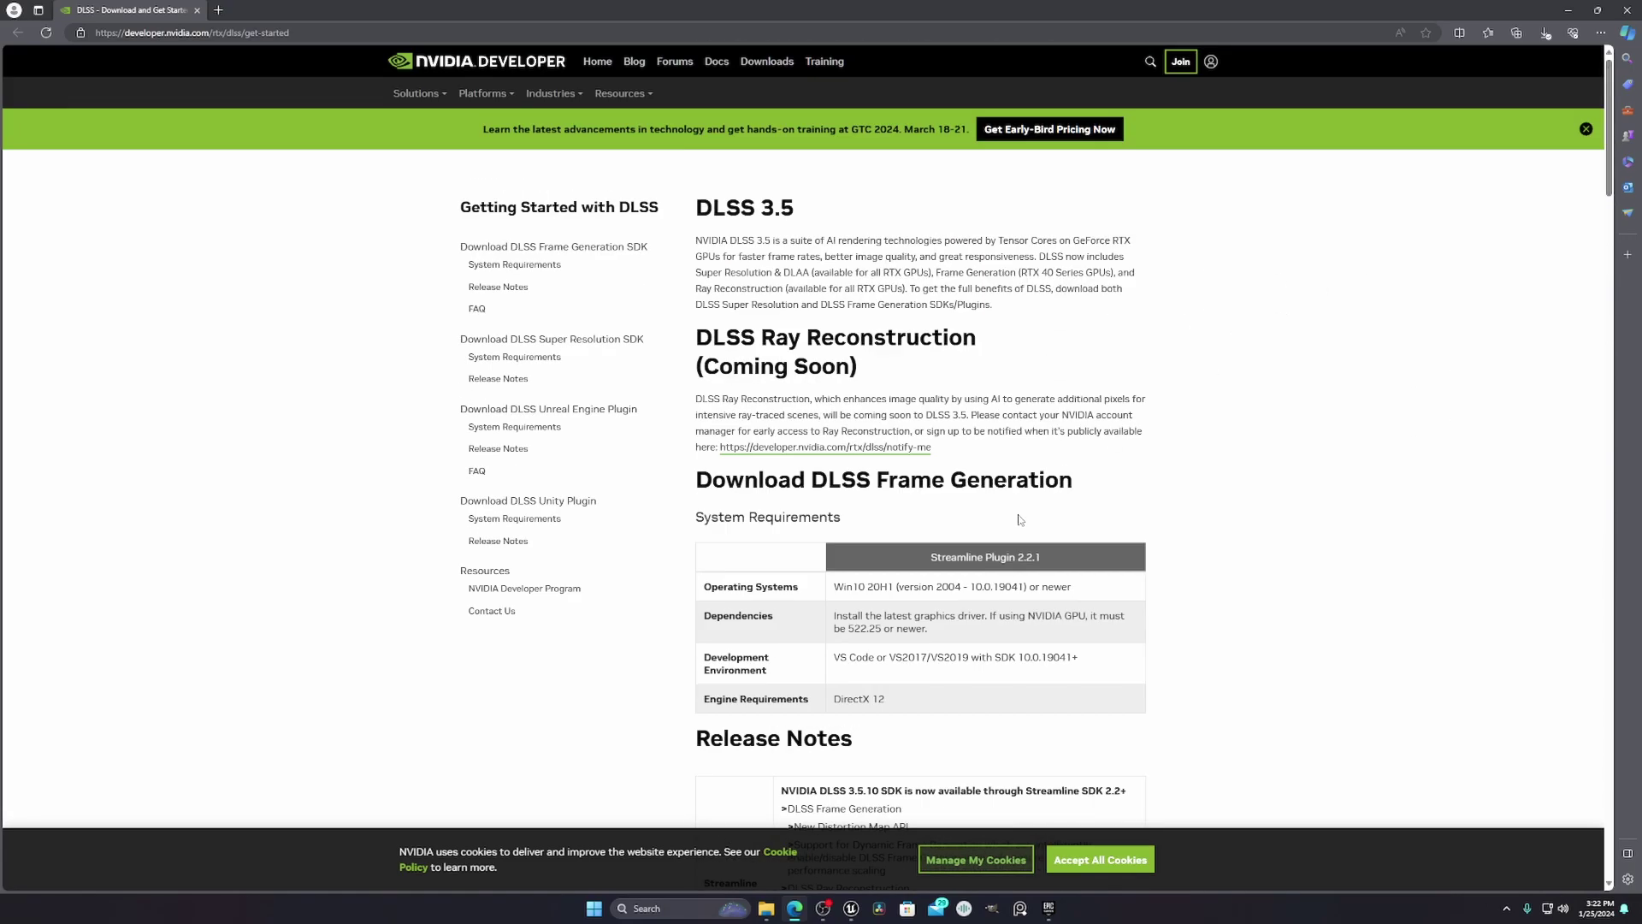
scroll(954, 486, down, 5)
- Leave the Streamline licence unticked and show the downloaded UE 5.3 DLSS plugin zip in its folder
click(701, 581)
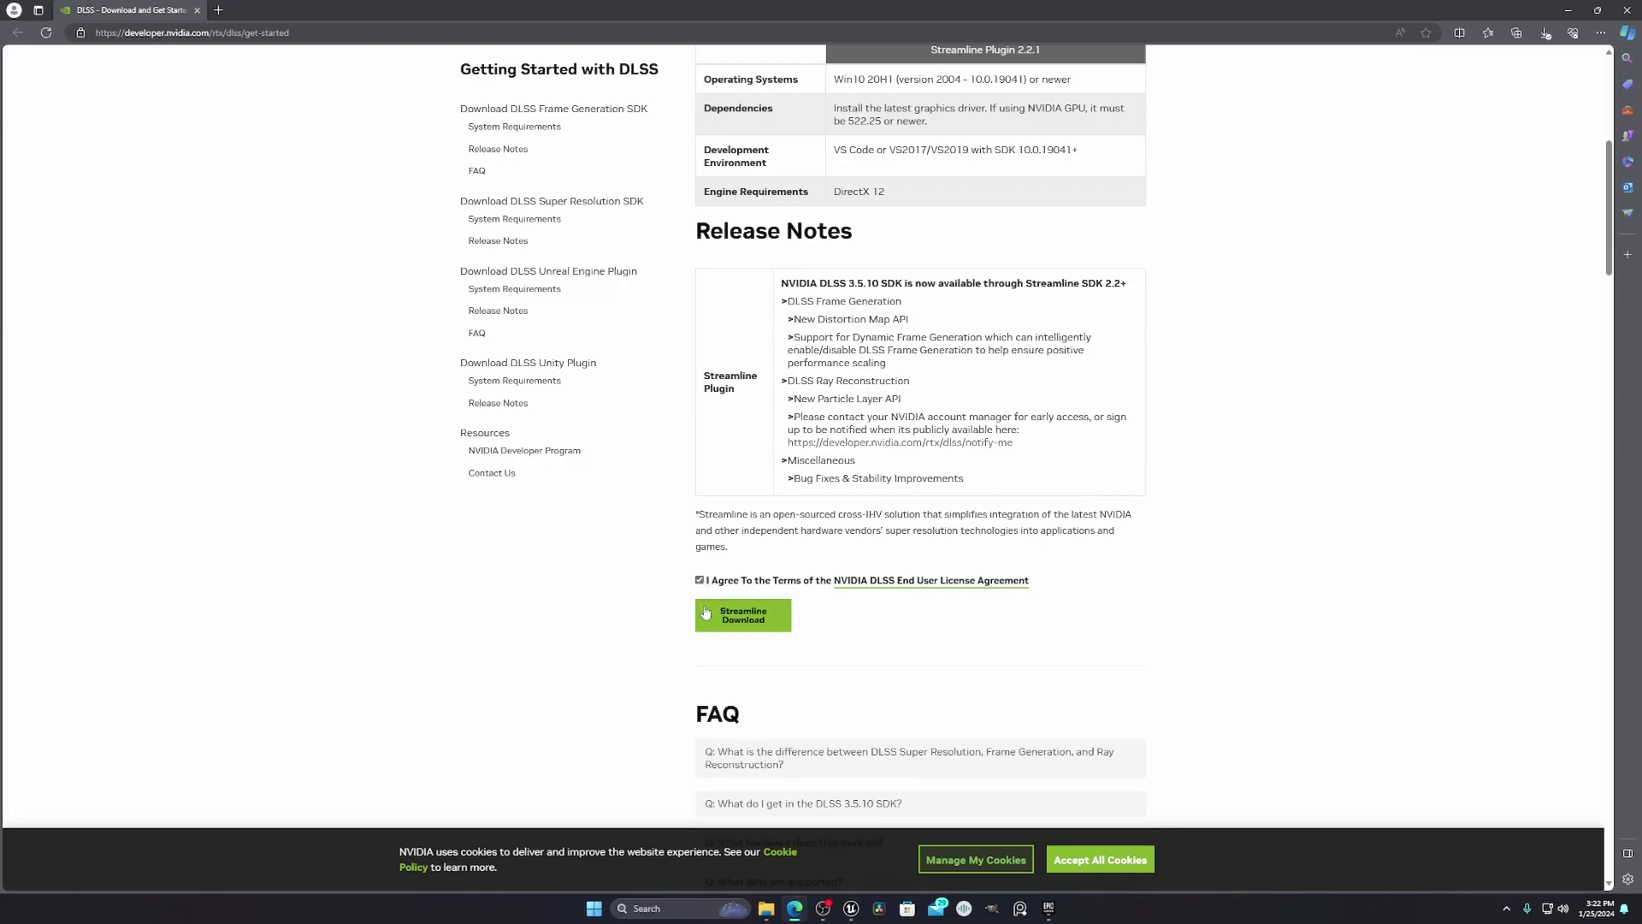
click(701, 581)
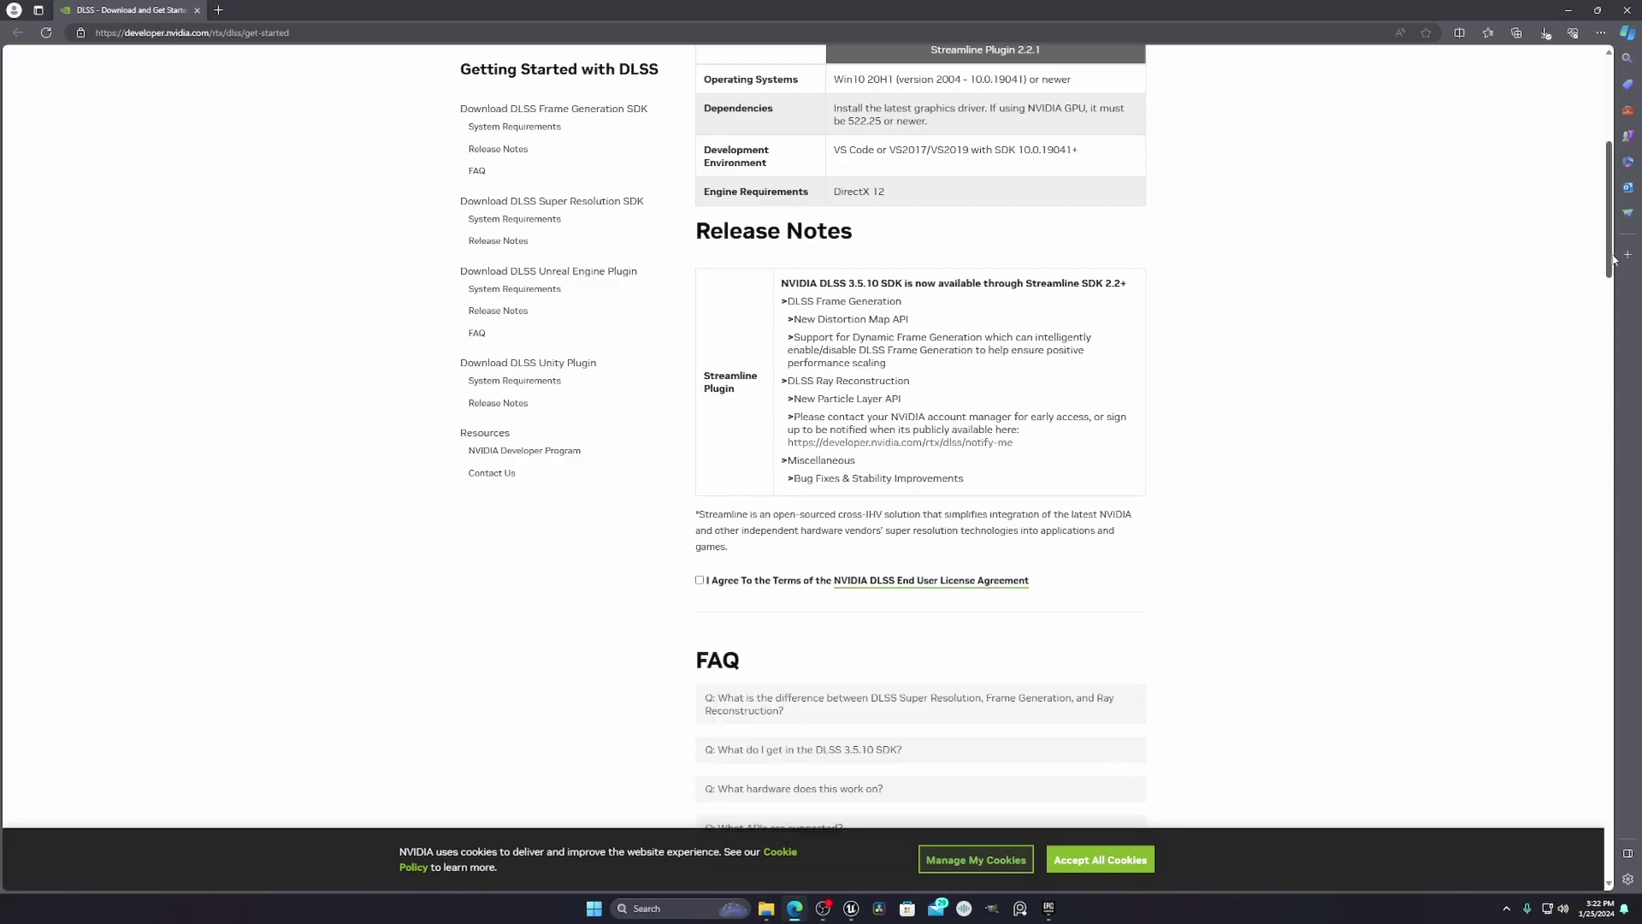
scroll(1574, 548, down, 15)
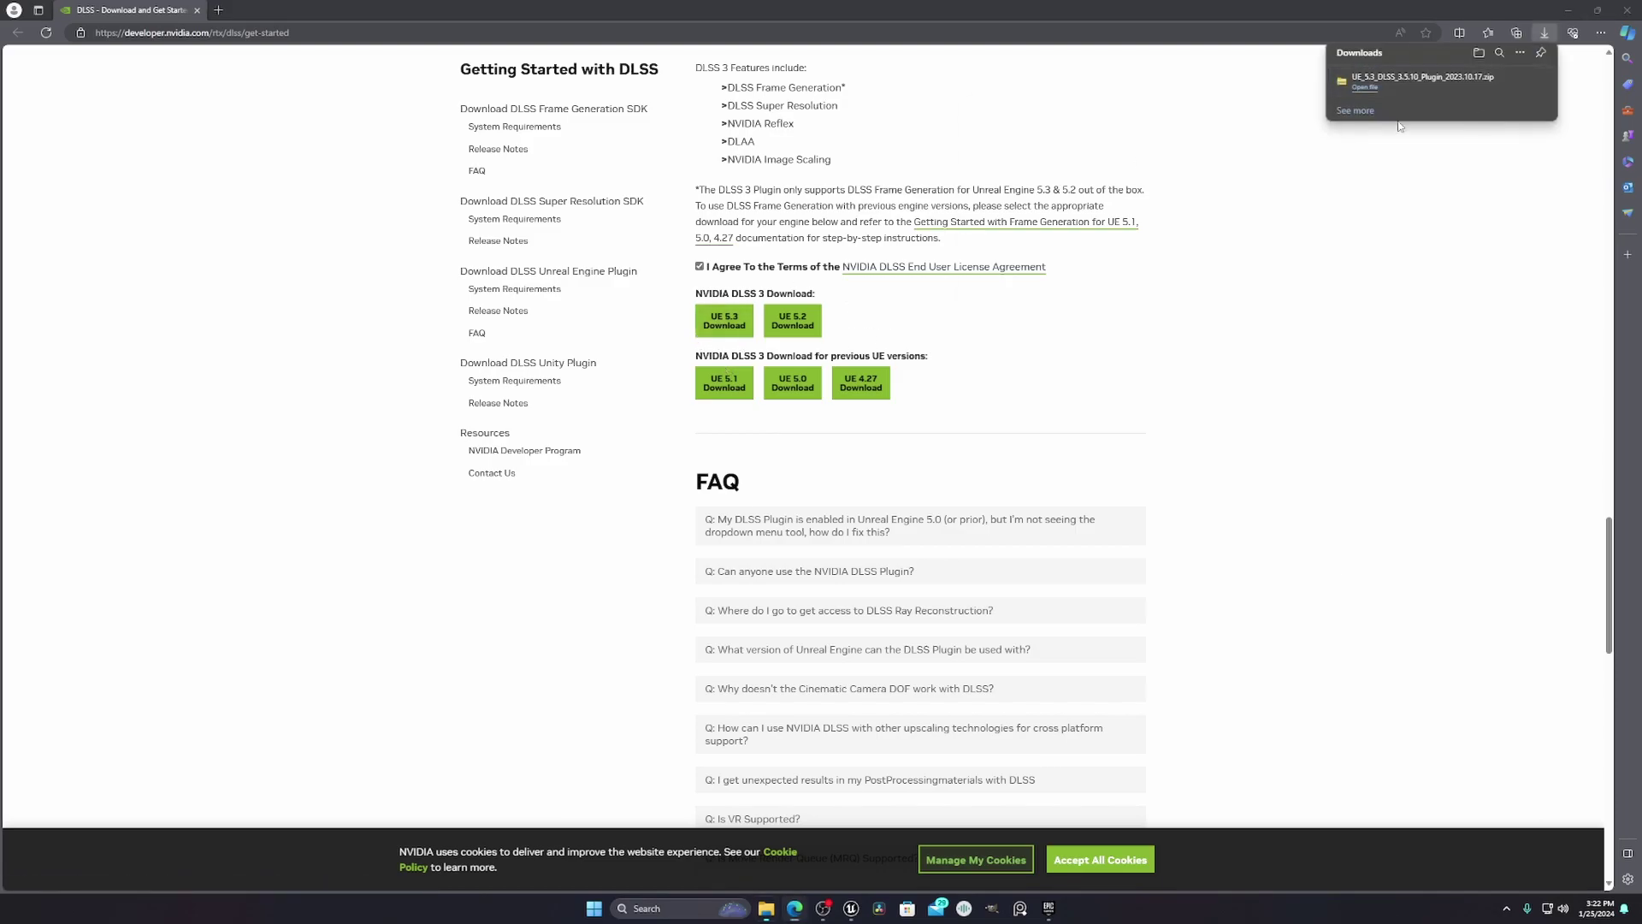
click(1478, 52)
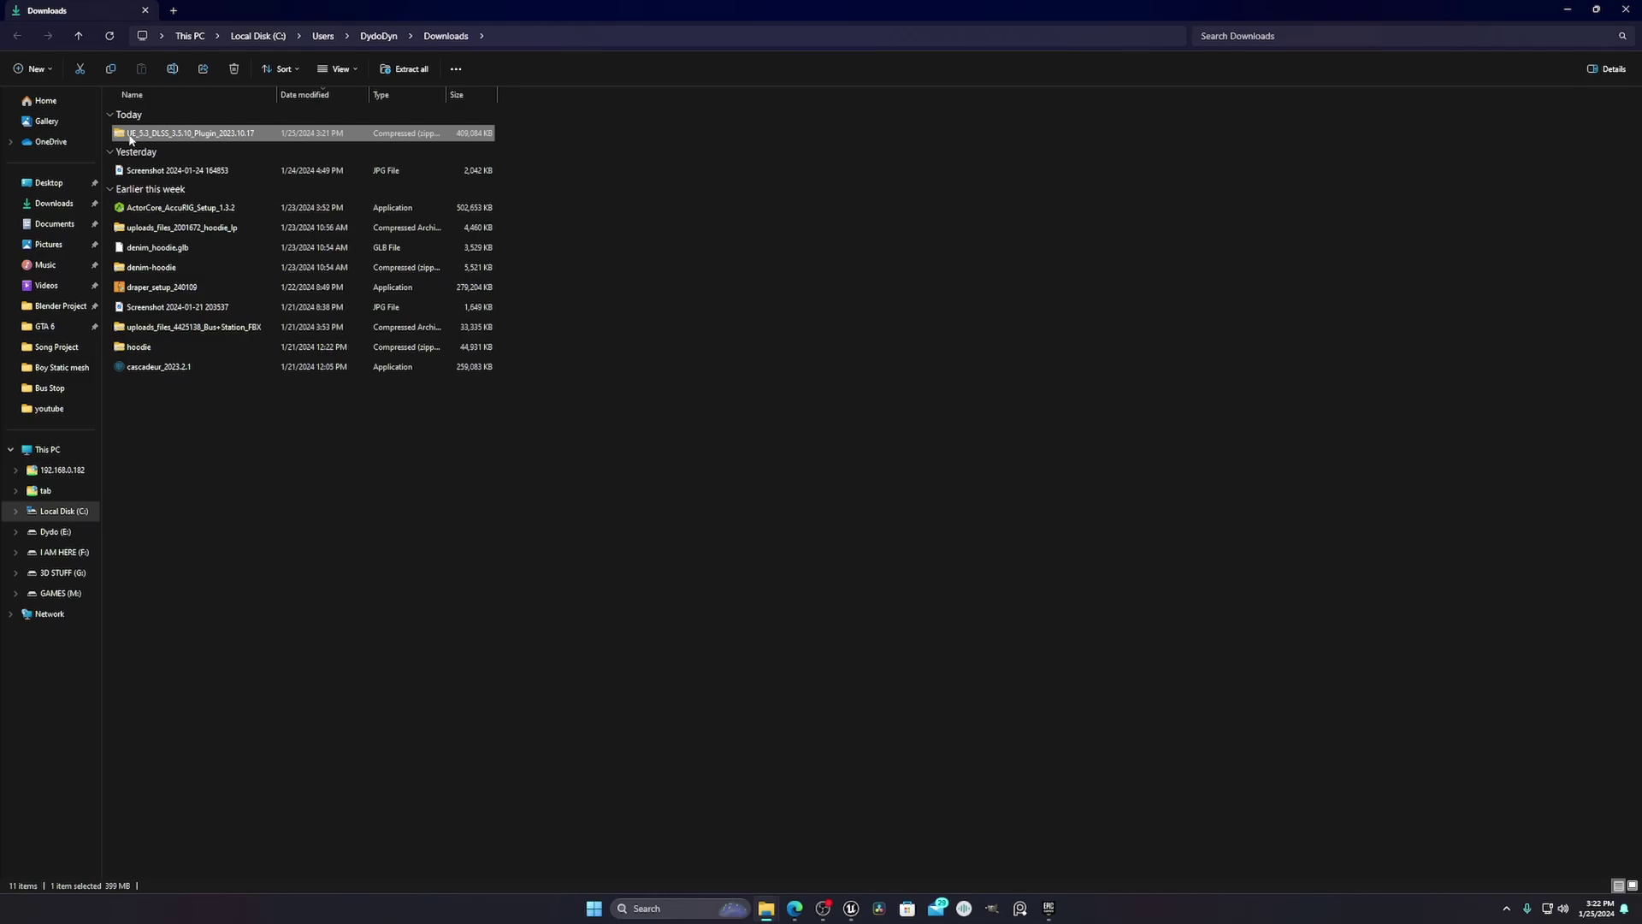
- Extract the DLSS plugin zip to its suggested folder
right_click(201, 137)
click(279, 271)
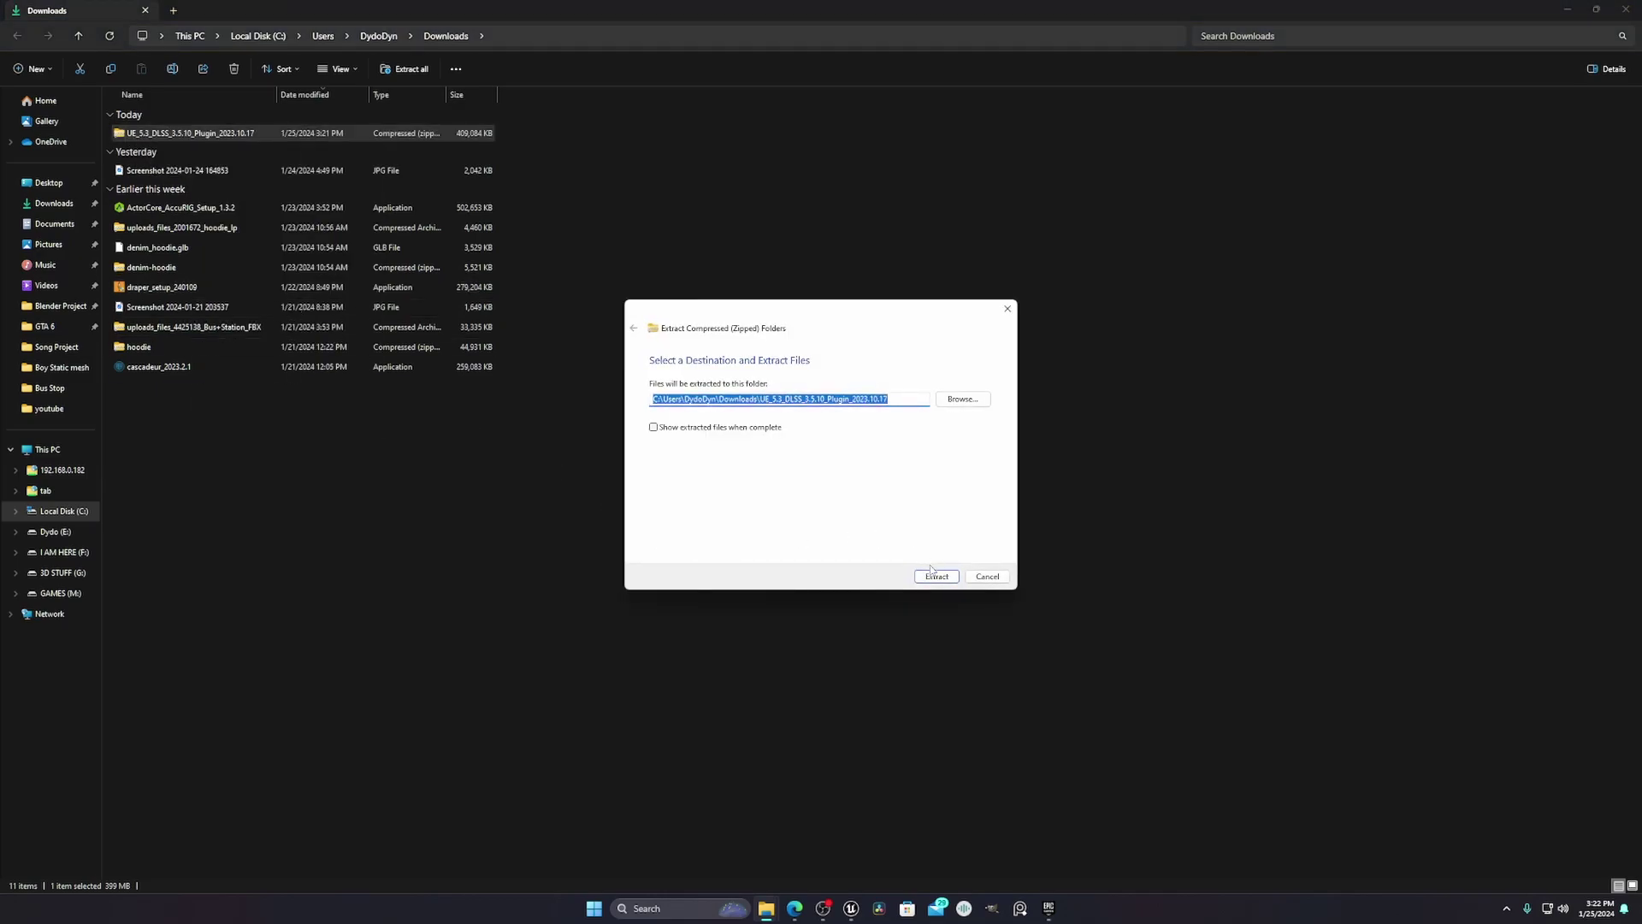
key(Return)
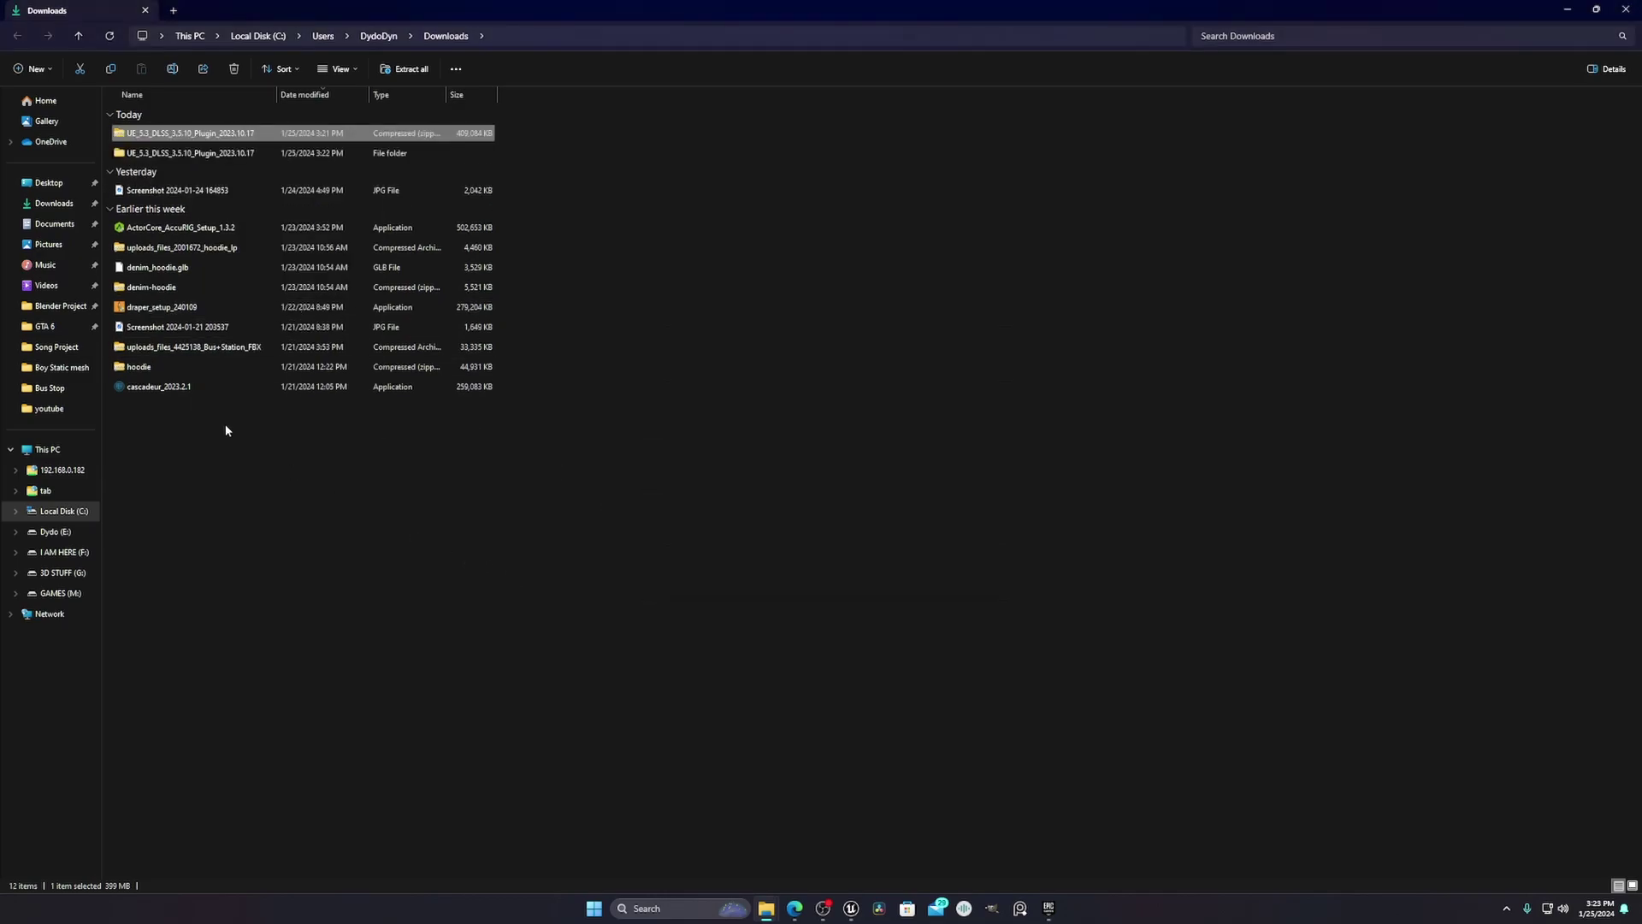
- Open the extracted Plugins folder and select its four plugin folders
double_click(162, 155)
click(206, 135)
double_click(206, 134)
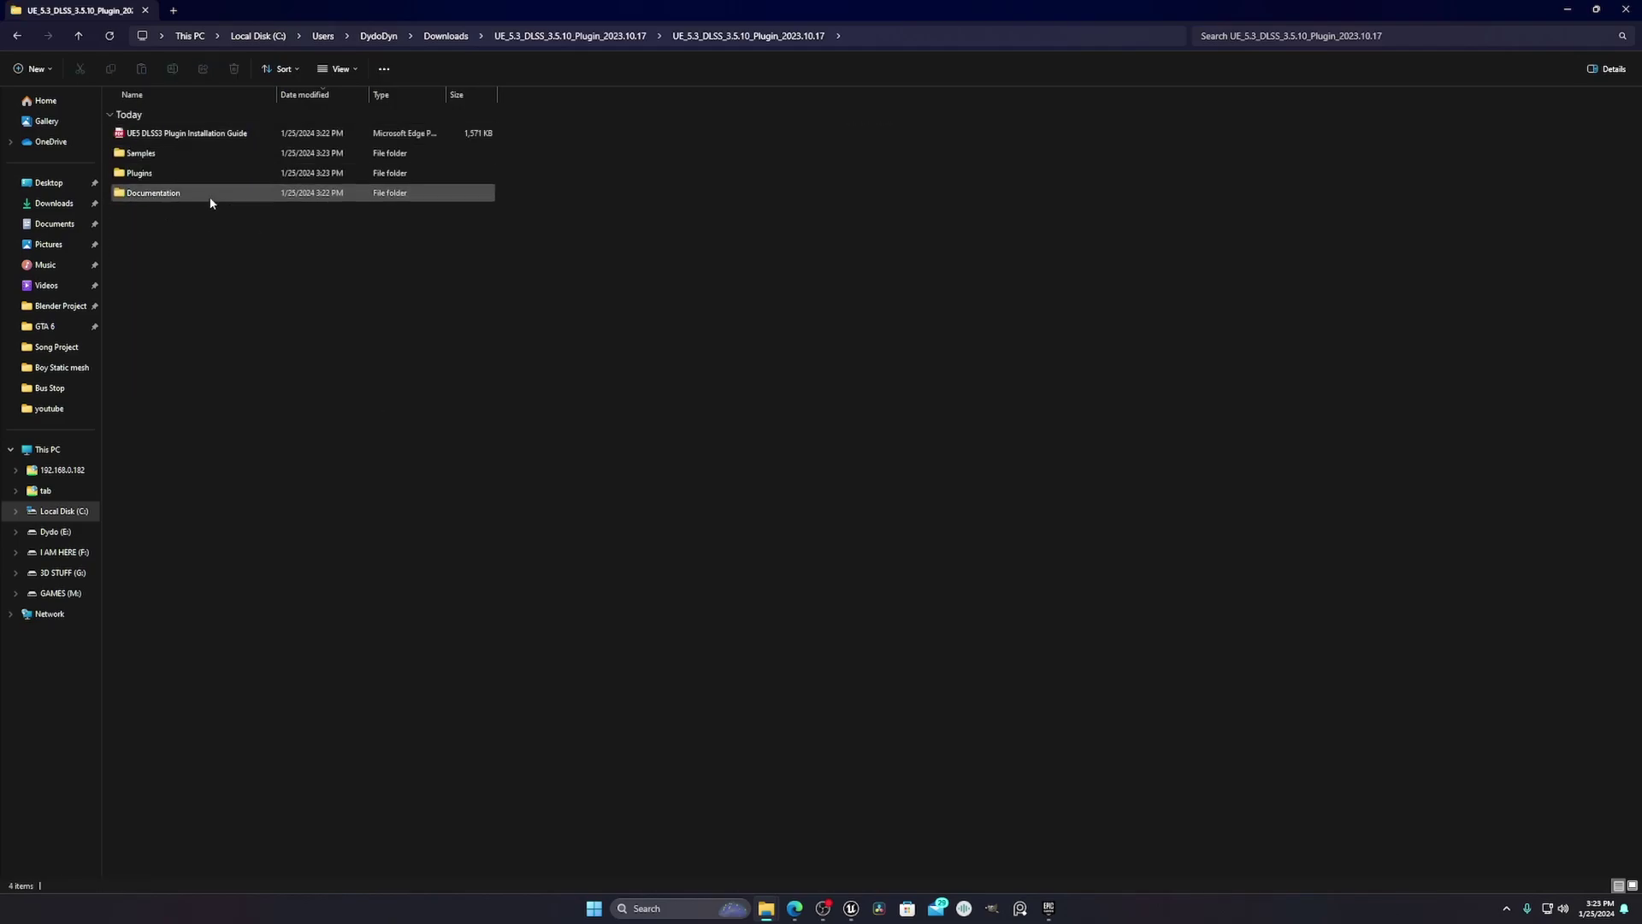
double_click(208, 168)
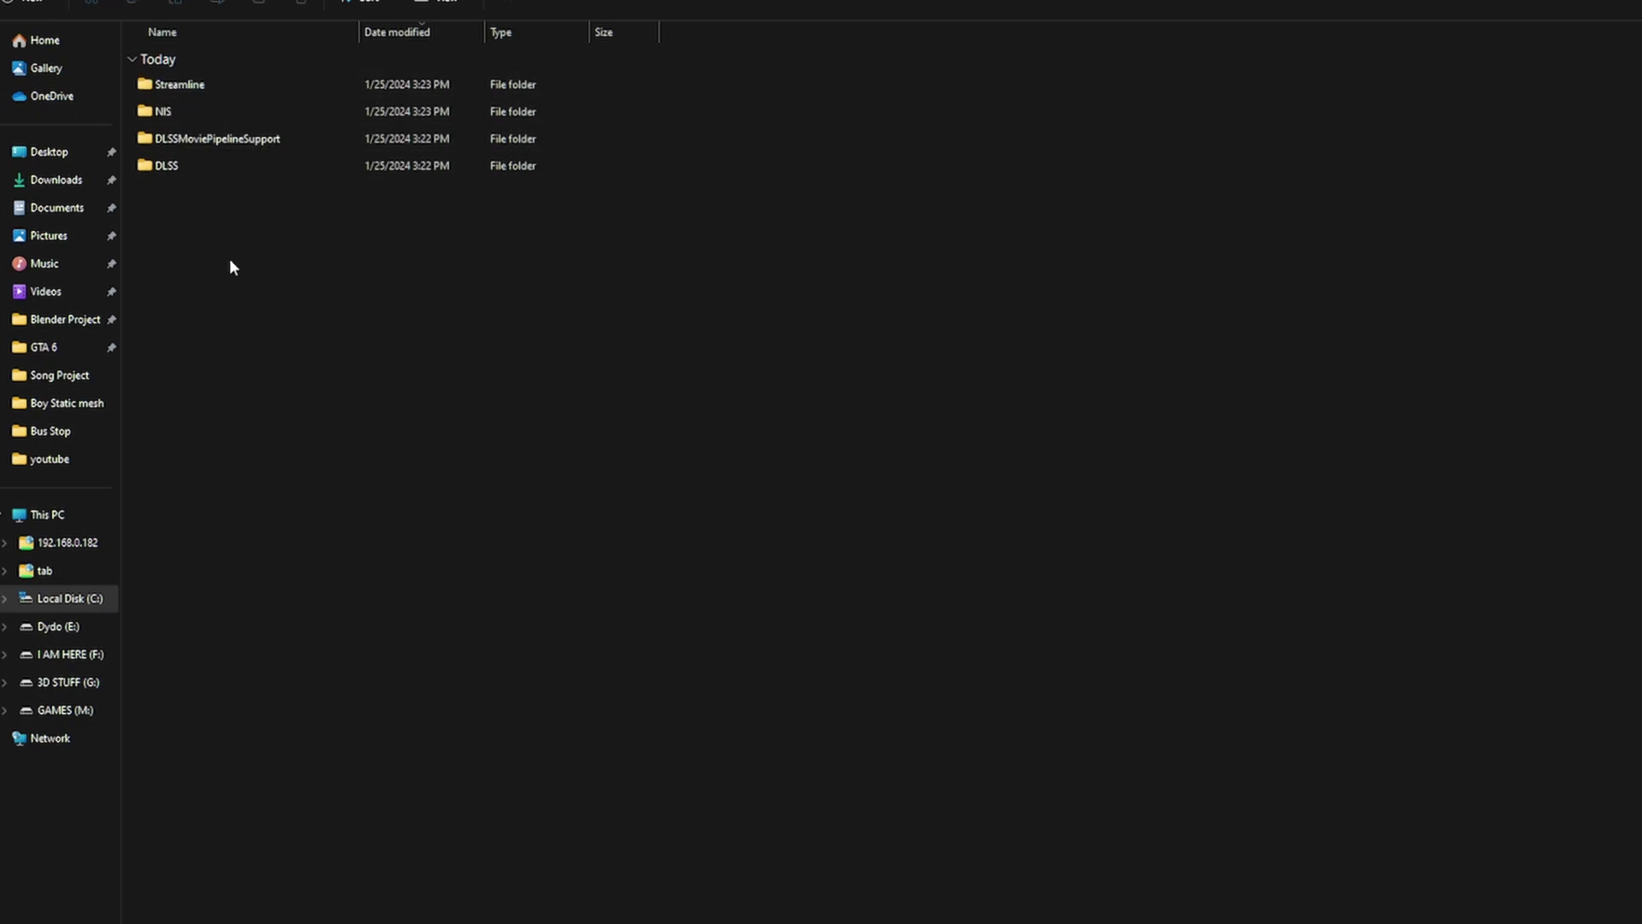
drag(197, 272, 308, 98)
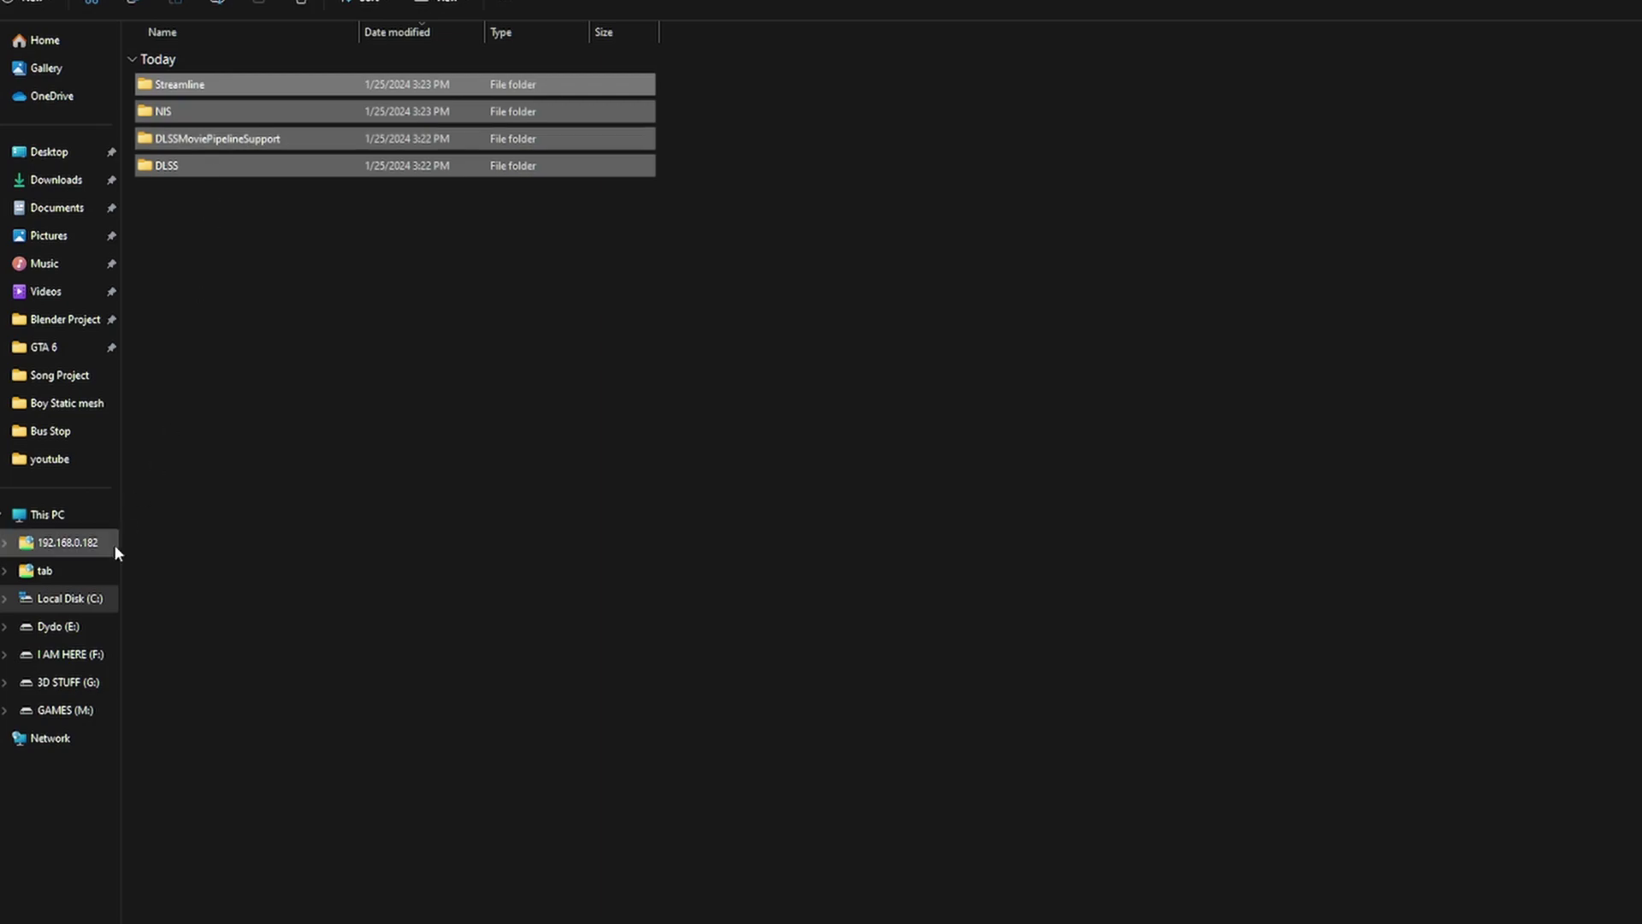
- Put the DLSS plugin folders into G:\UnrealEngine\UE_5.3\Engine\Plugins and close File Explorer
click(77, 631)
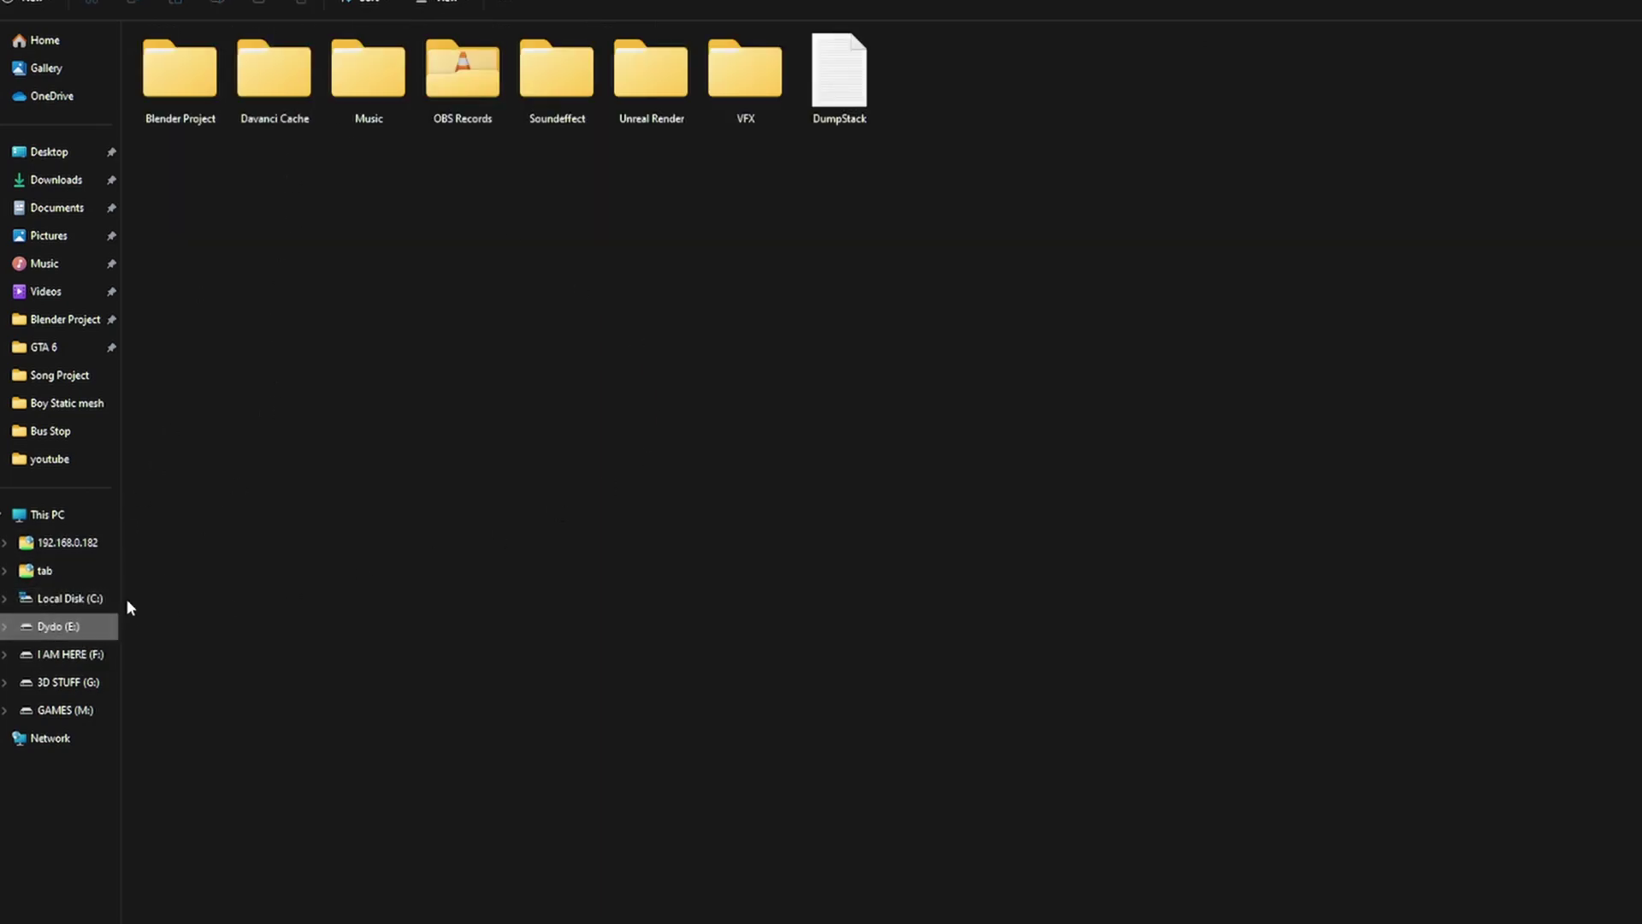
click(47, 514)
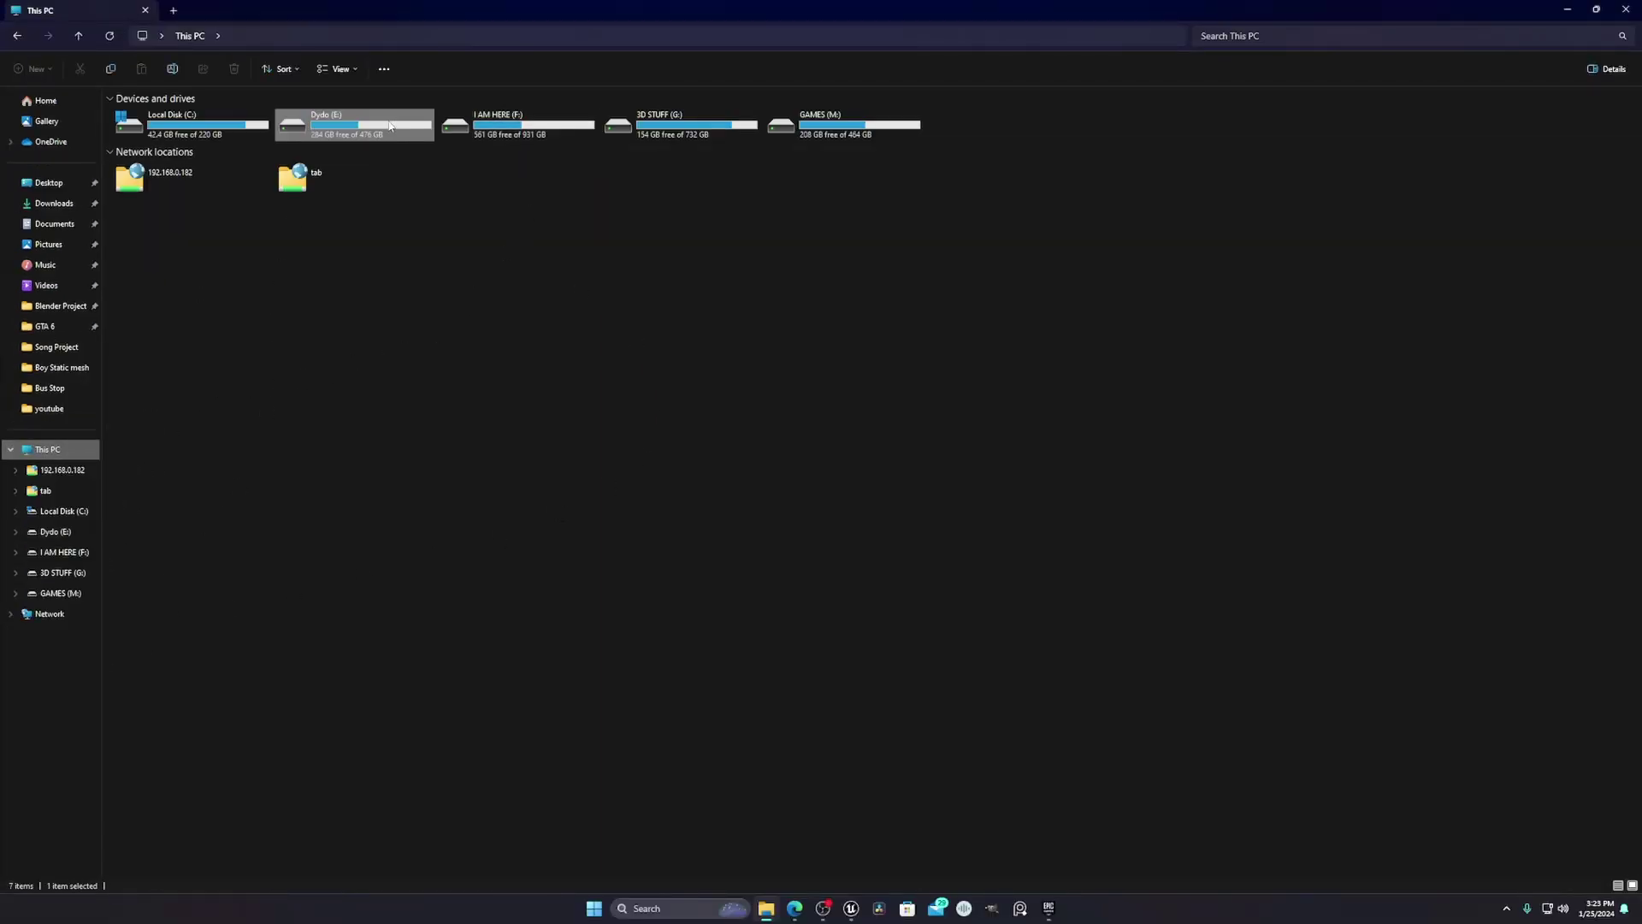
double_click(675, 124)
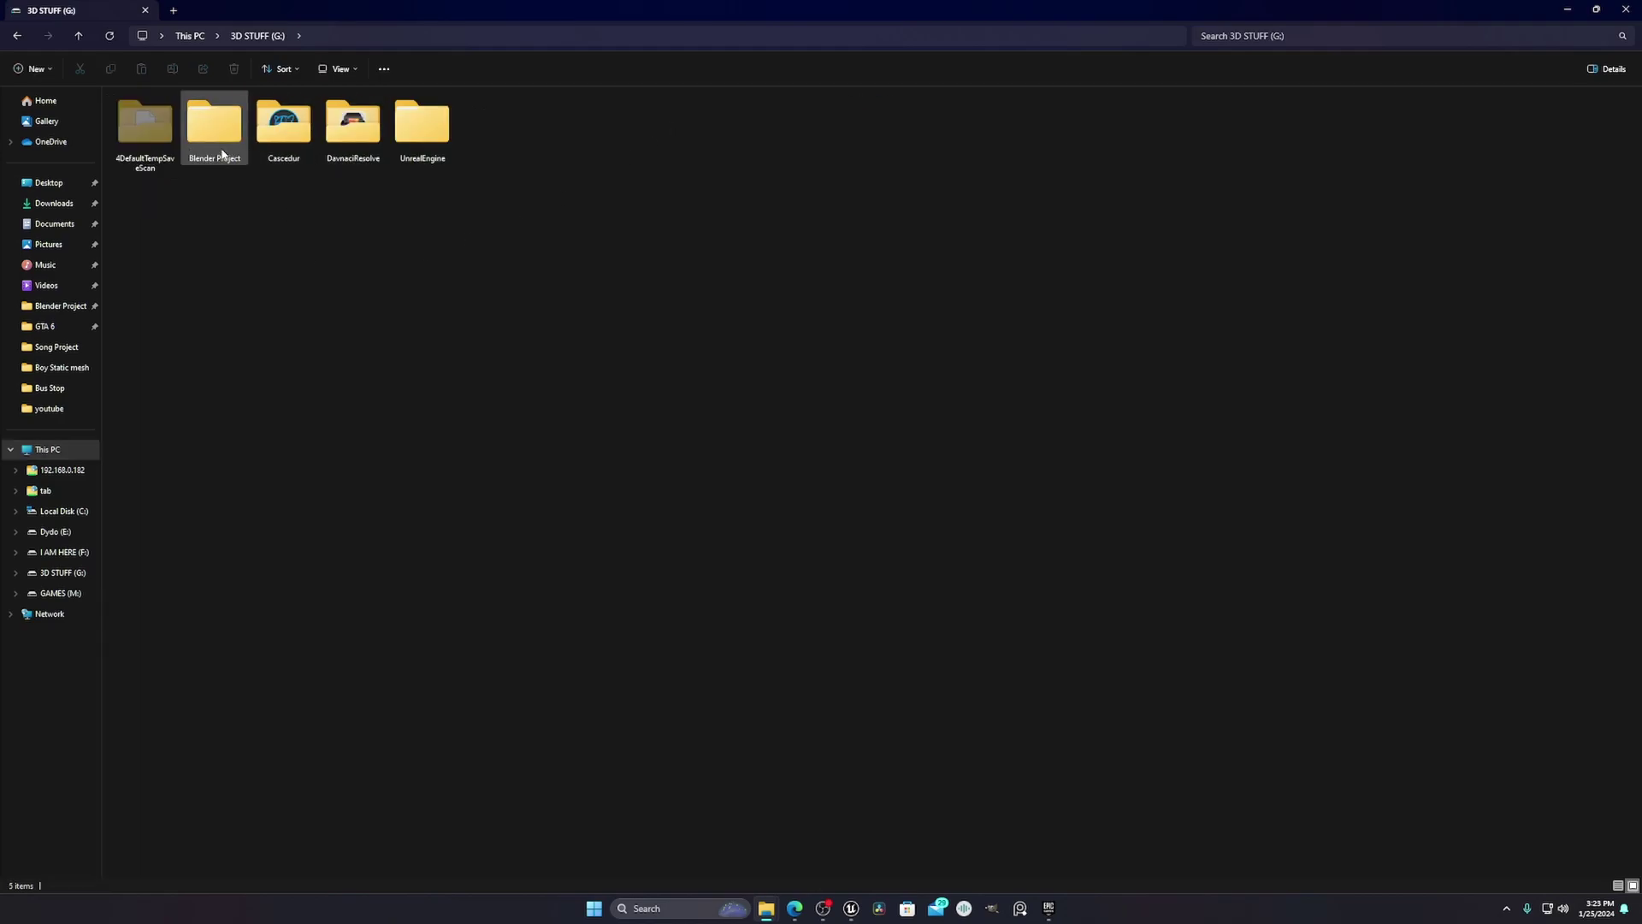
double_click(422, 124)
double_click(201, 135)
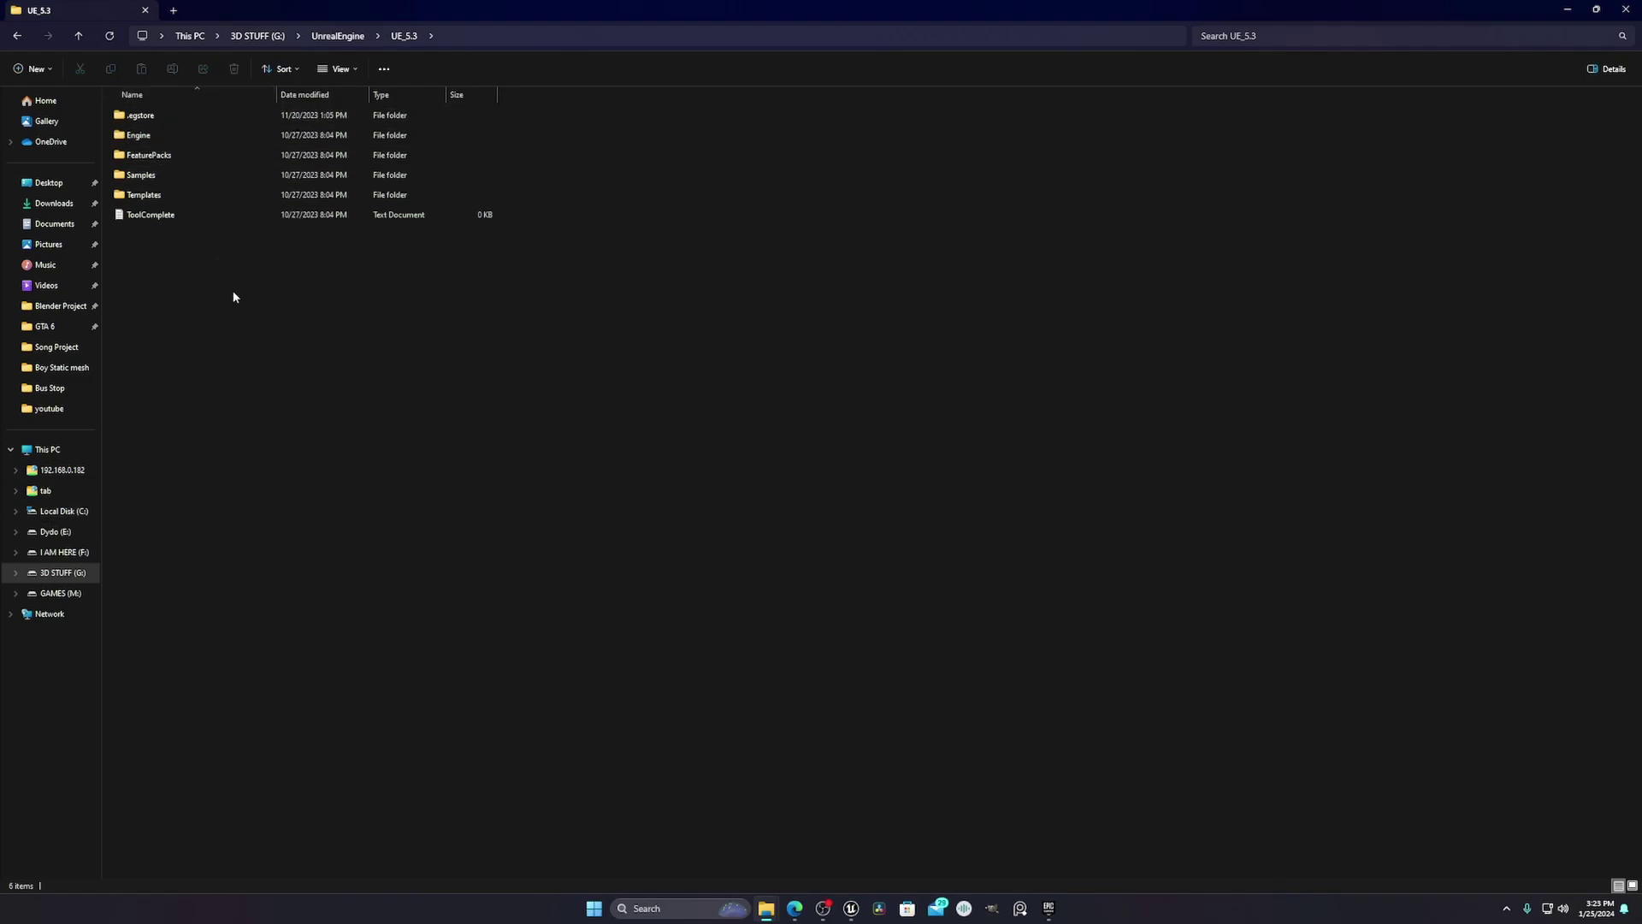
double_click(170, 136)
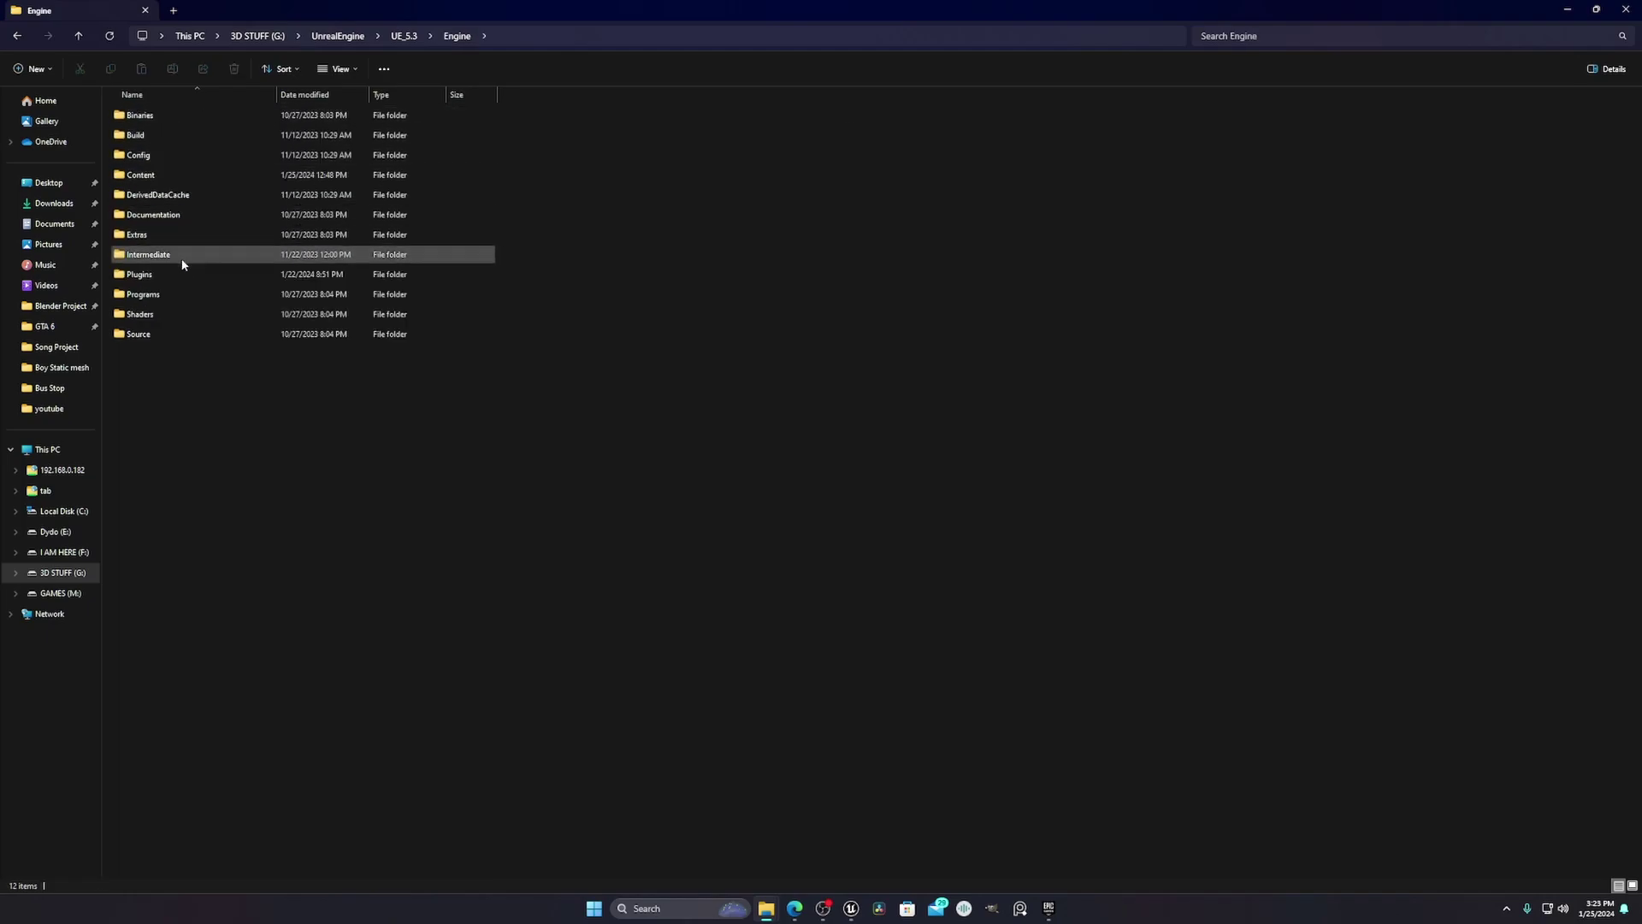
double_click(183, 275)
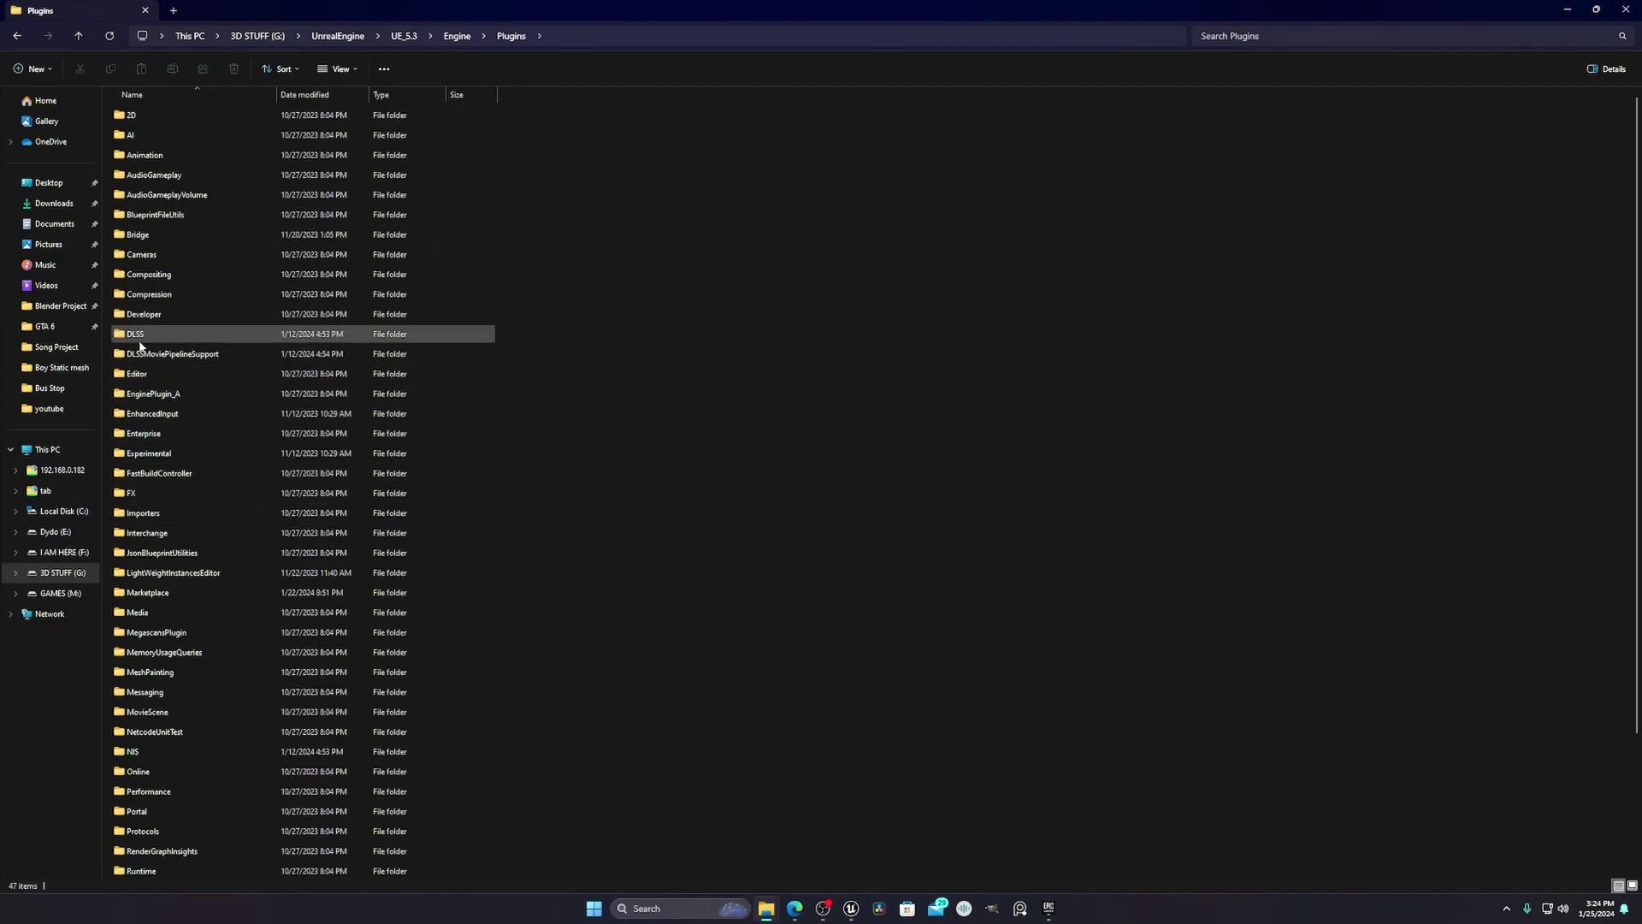
mouse_move(126, 342)
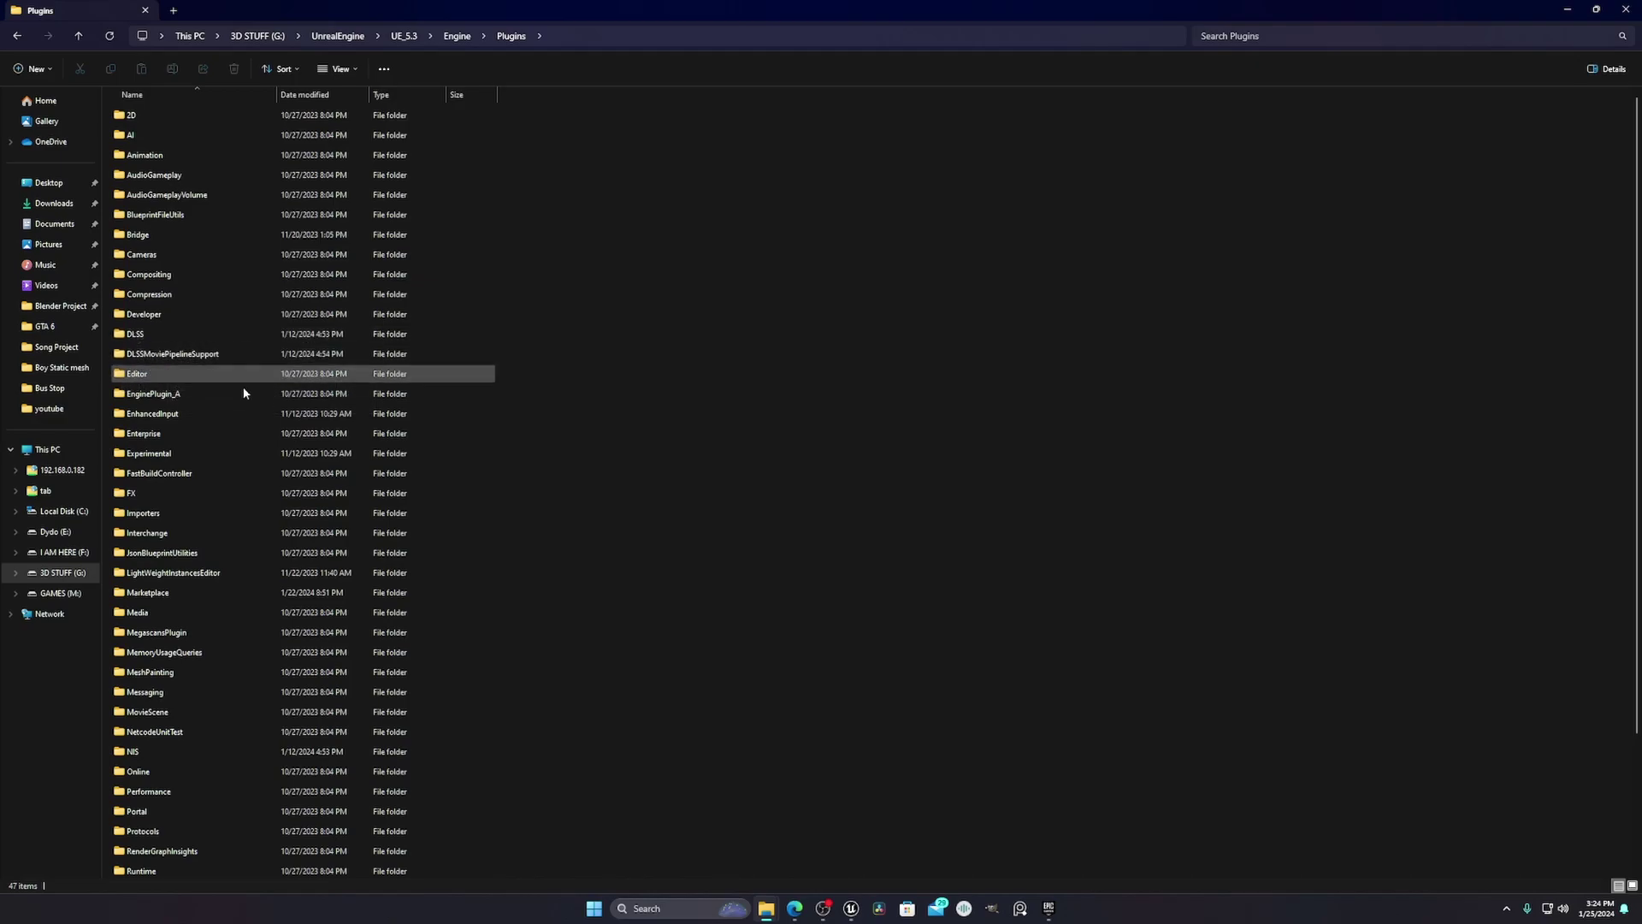
click(1624, 10)
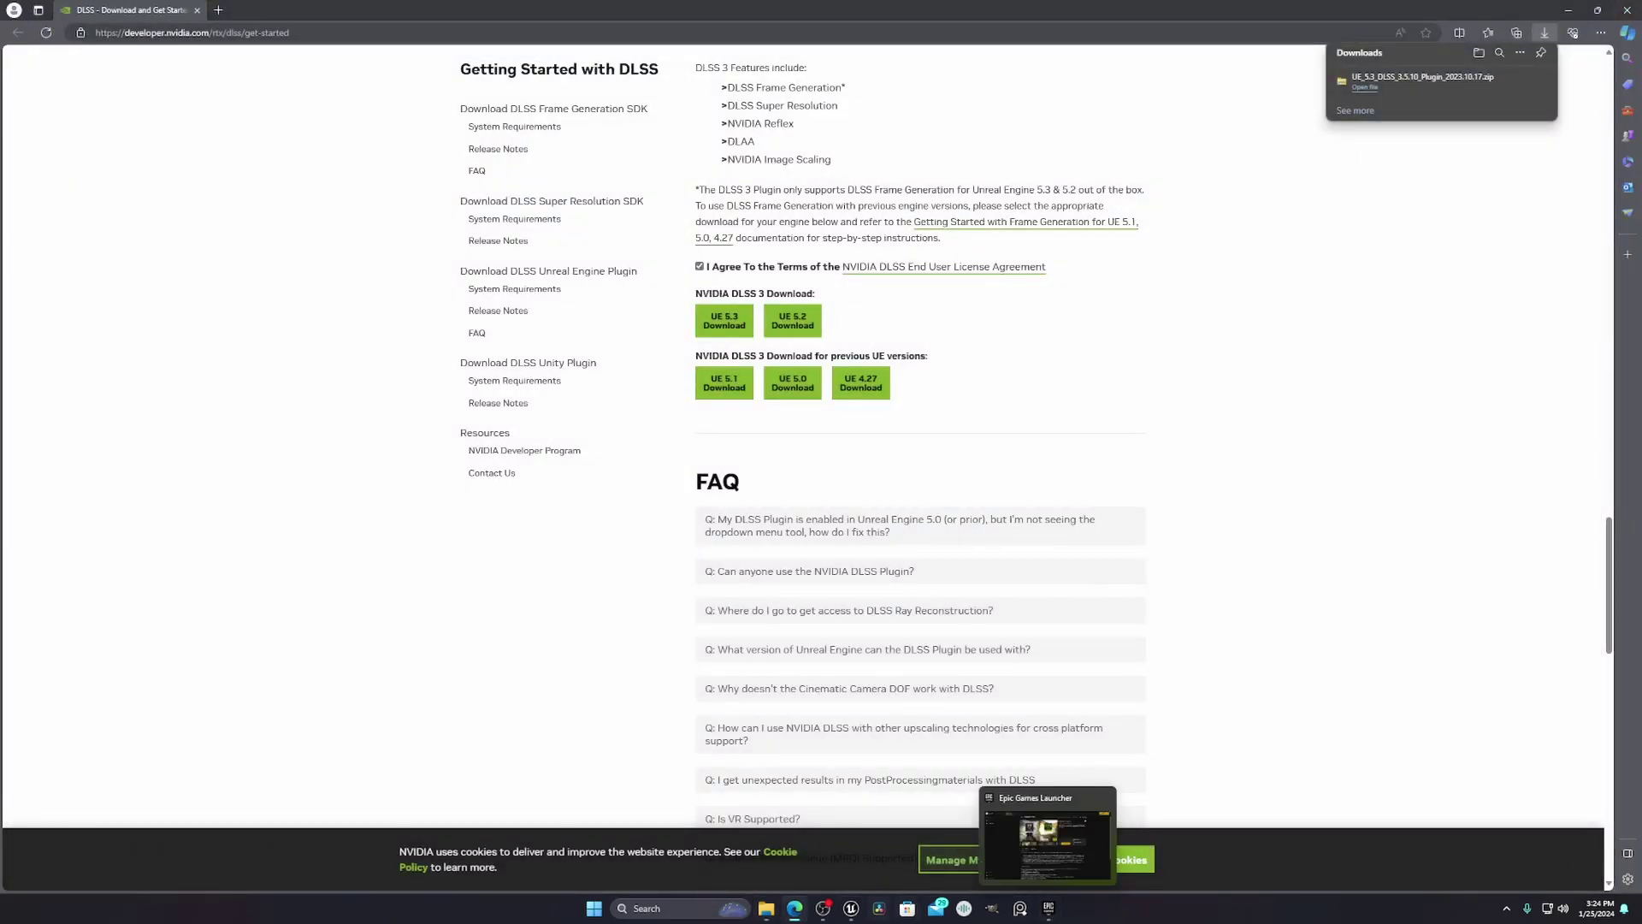
- In Edit > Plugins, enable Movie Render Queue DLSS/DLAA Support and NVIDIA DLSS Super Resolution
click(1050, 910)
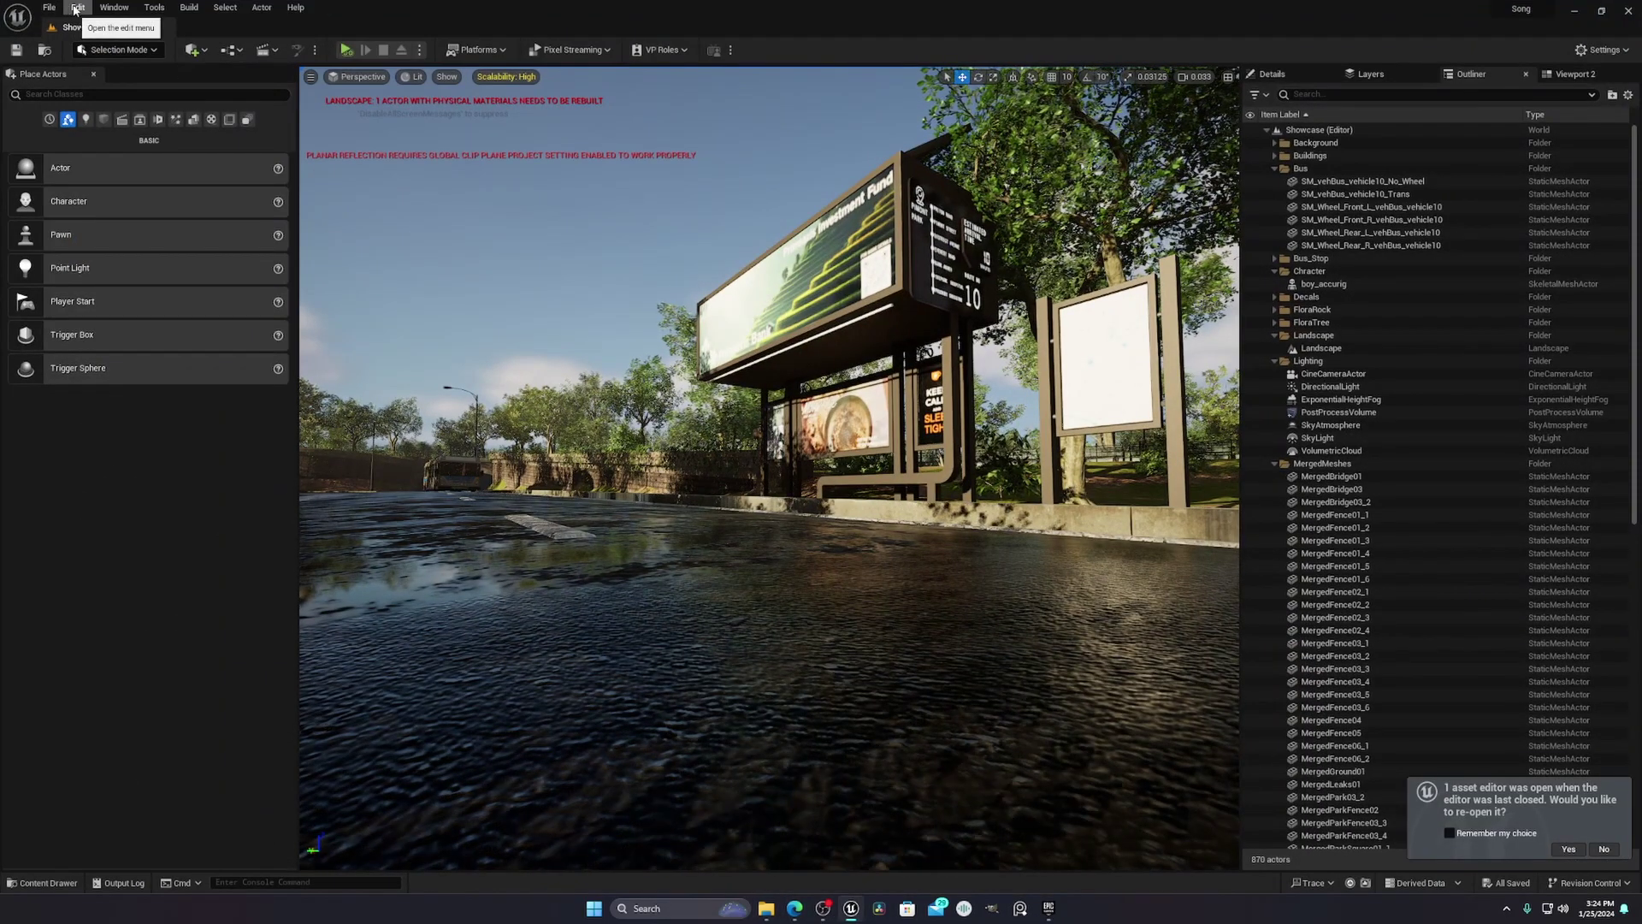
click(76, 8)
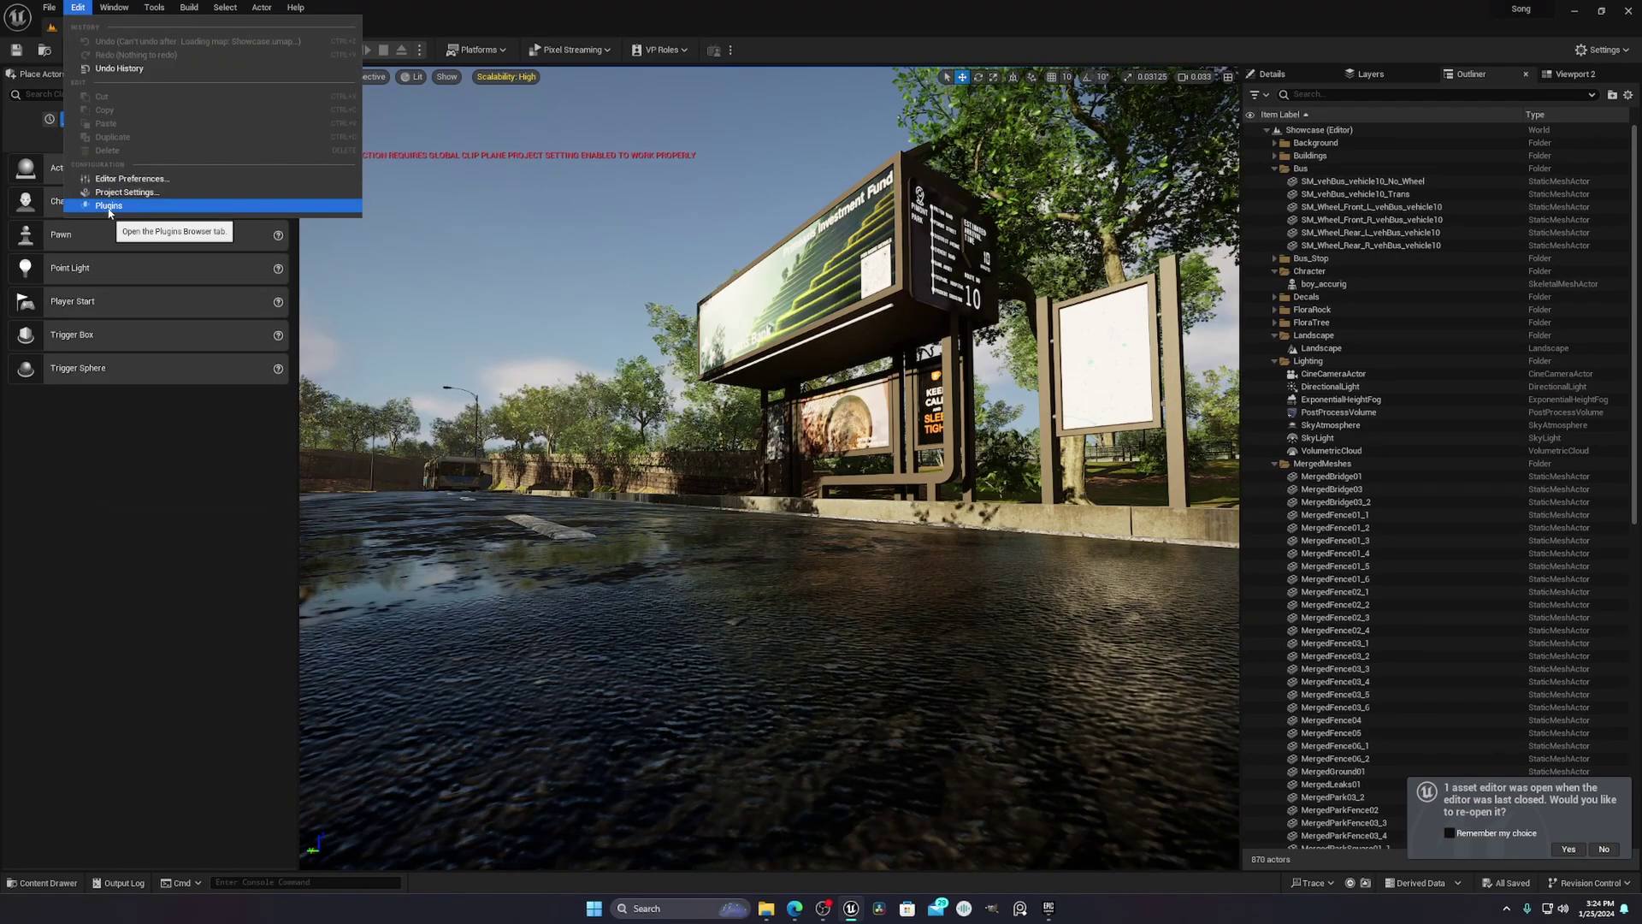
click(108, 206)
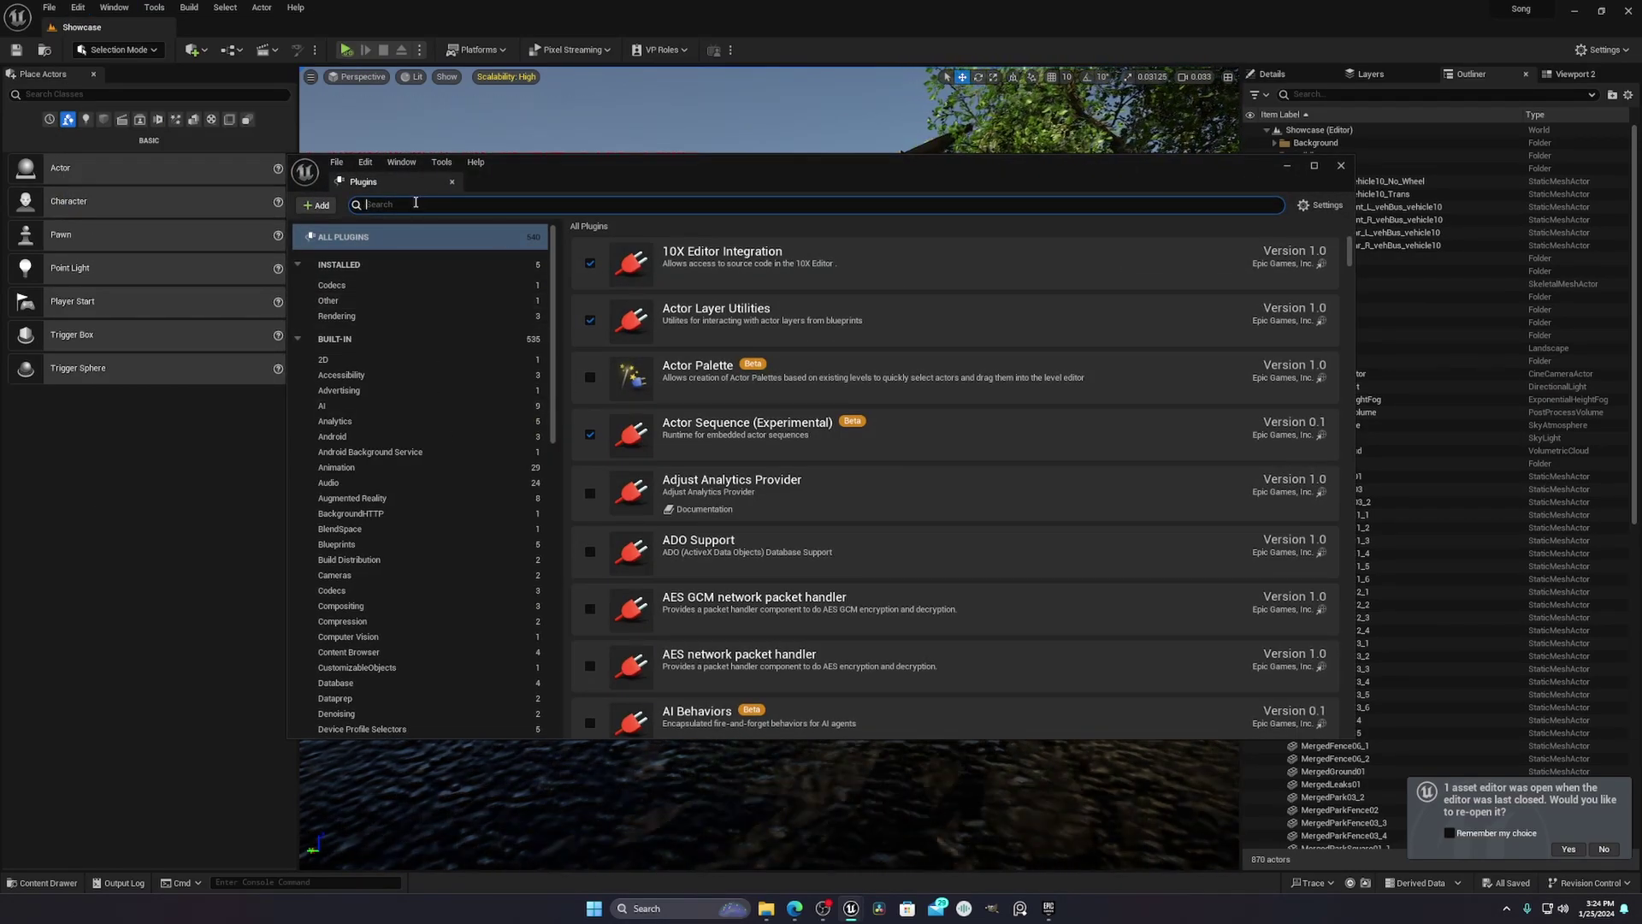
text(dlss)
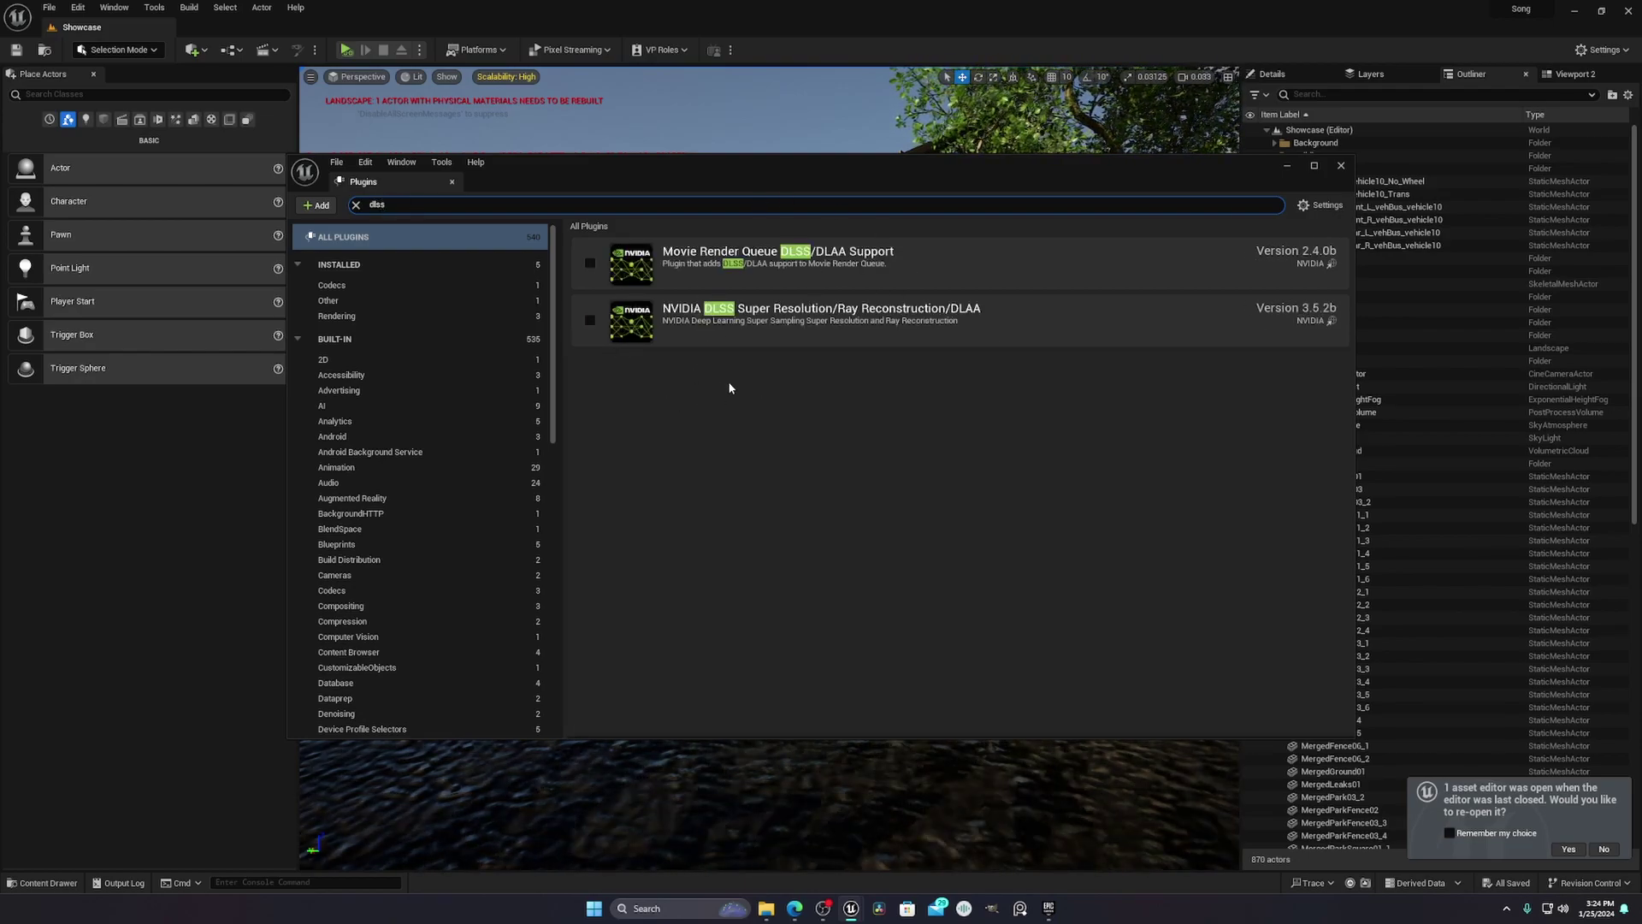
click(590, 262)
click(589, 319)
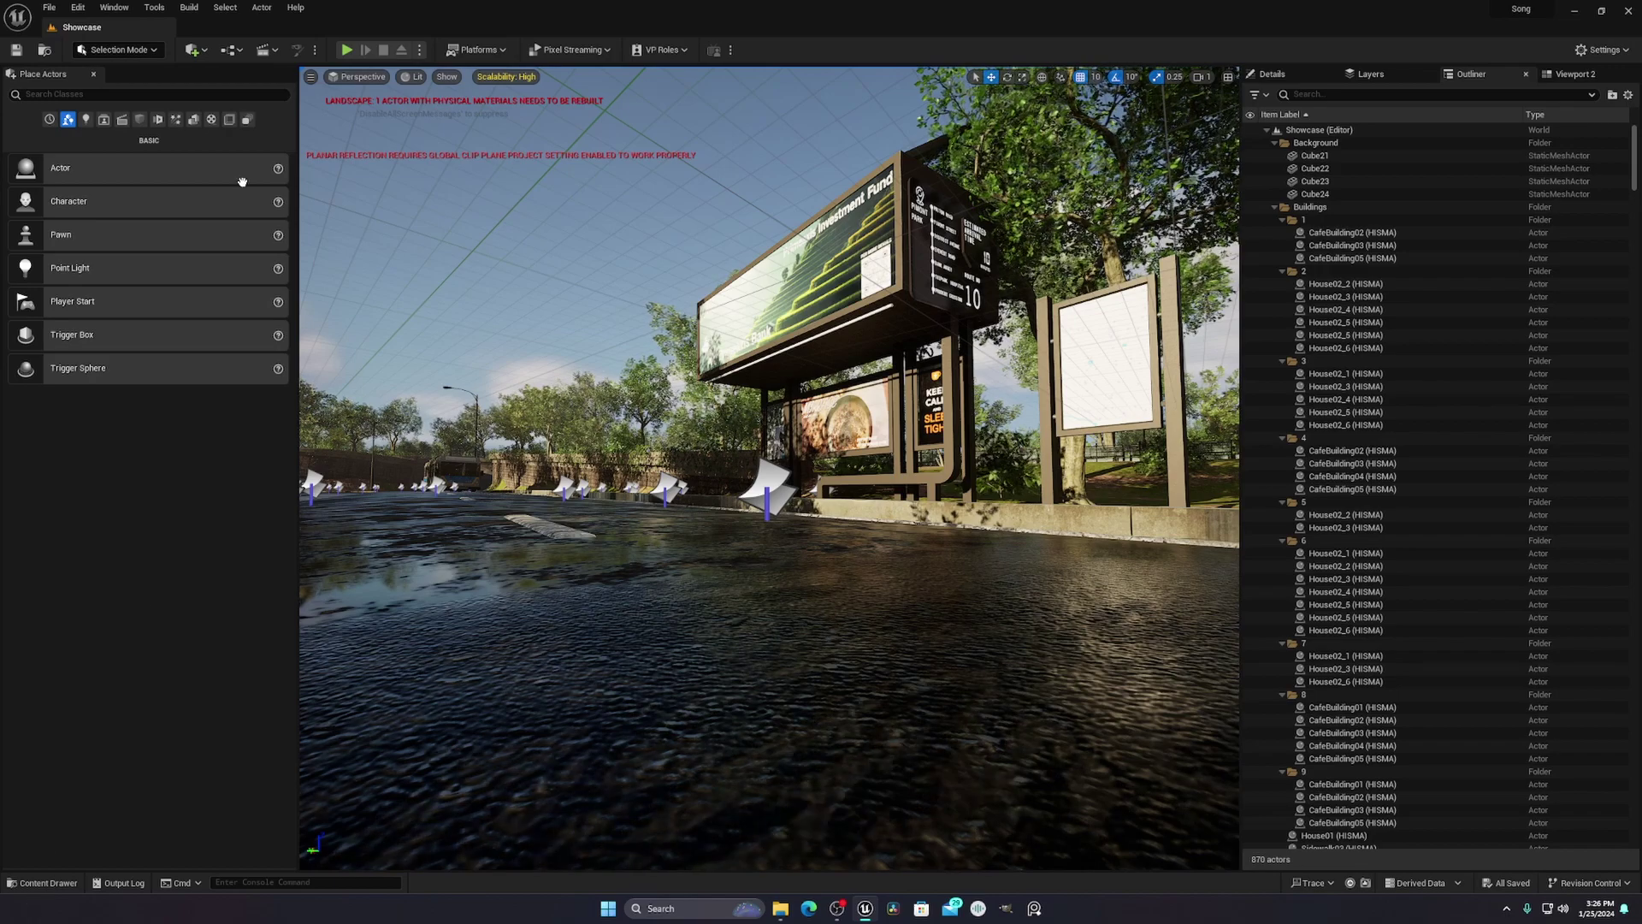
- Open the Bus_Stop sequence, lock to its camera cuts, and send it to Movie Render Queue
click(271, 50)
click(288, 163)
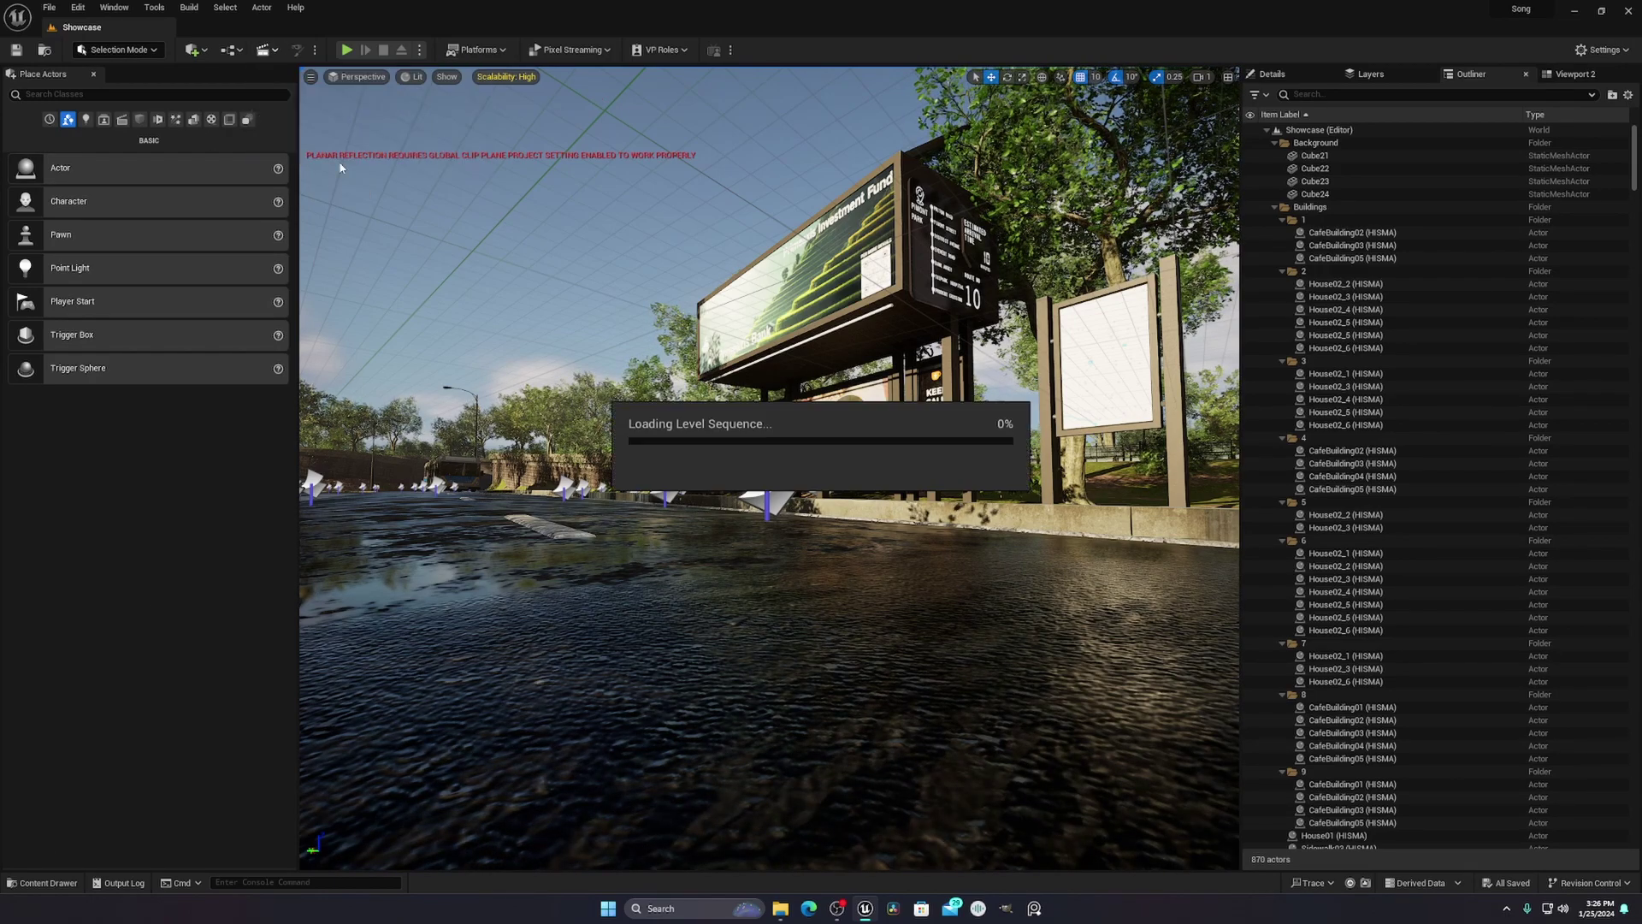
click(130, 411)
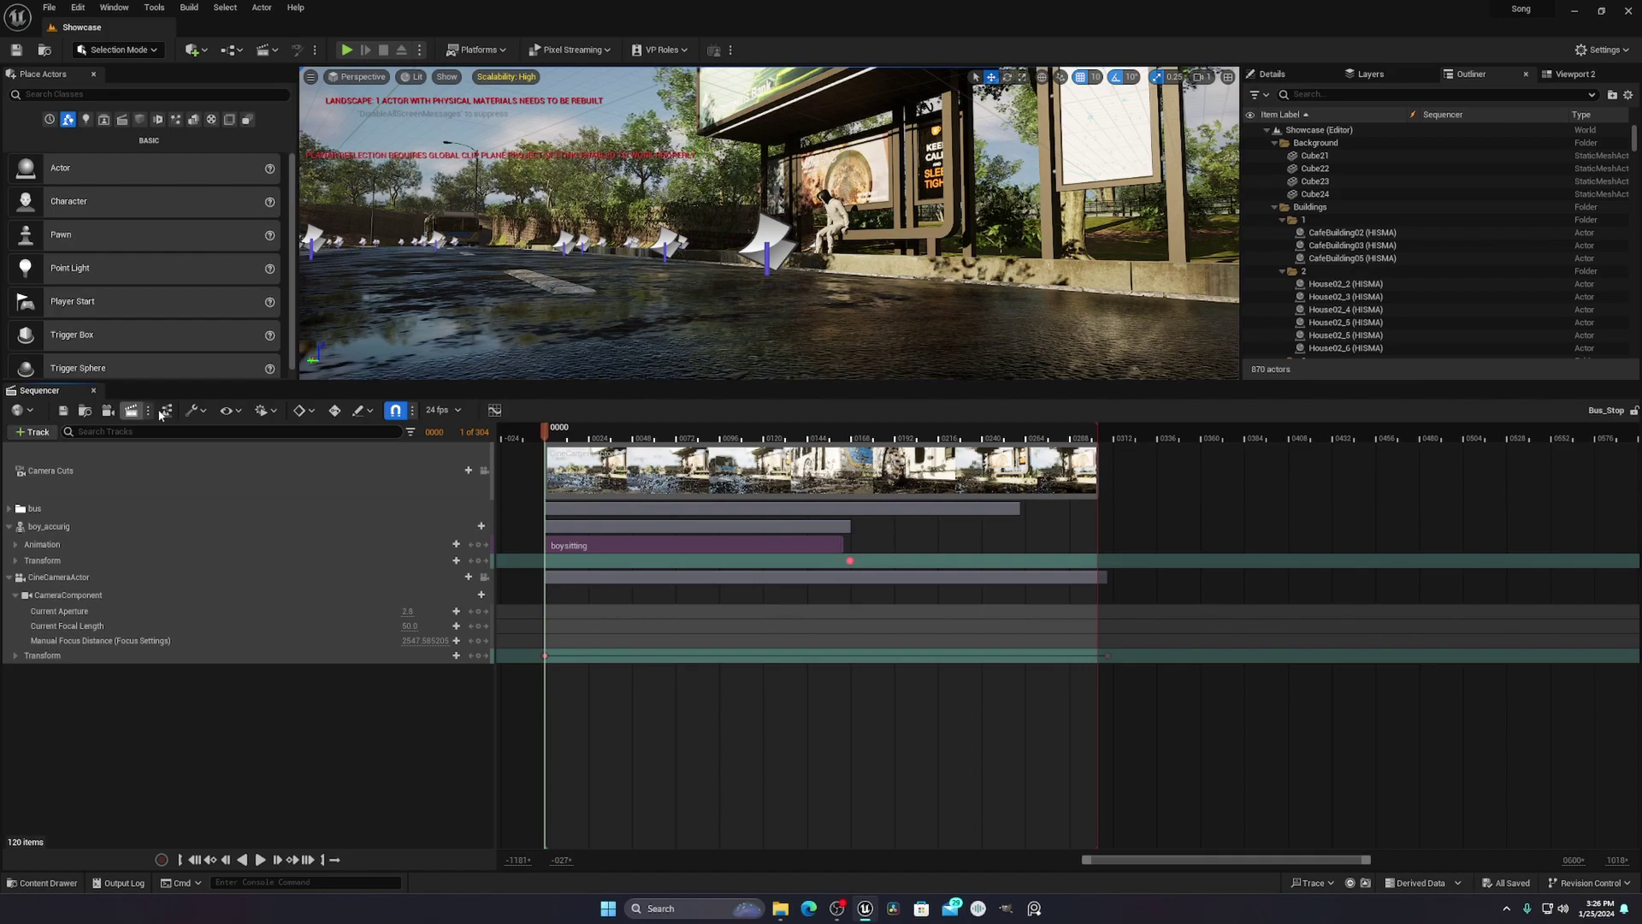
click(163, 412)
click(197, 451)
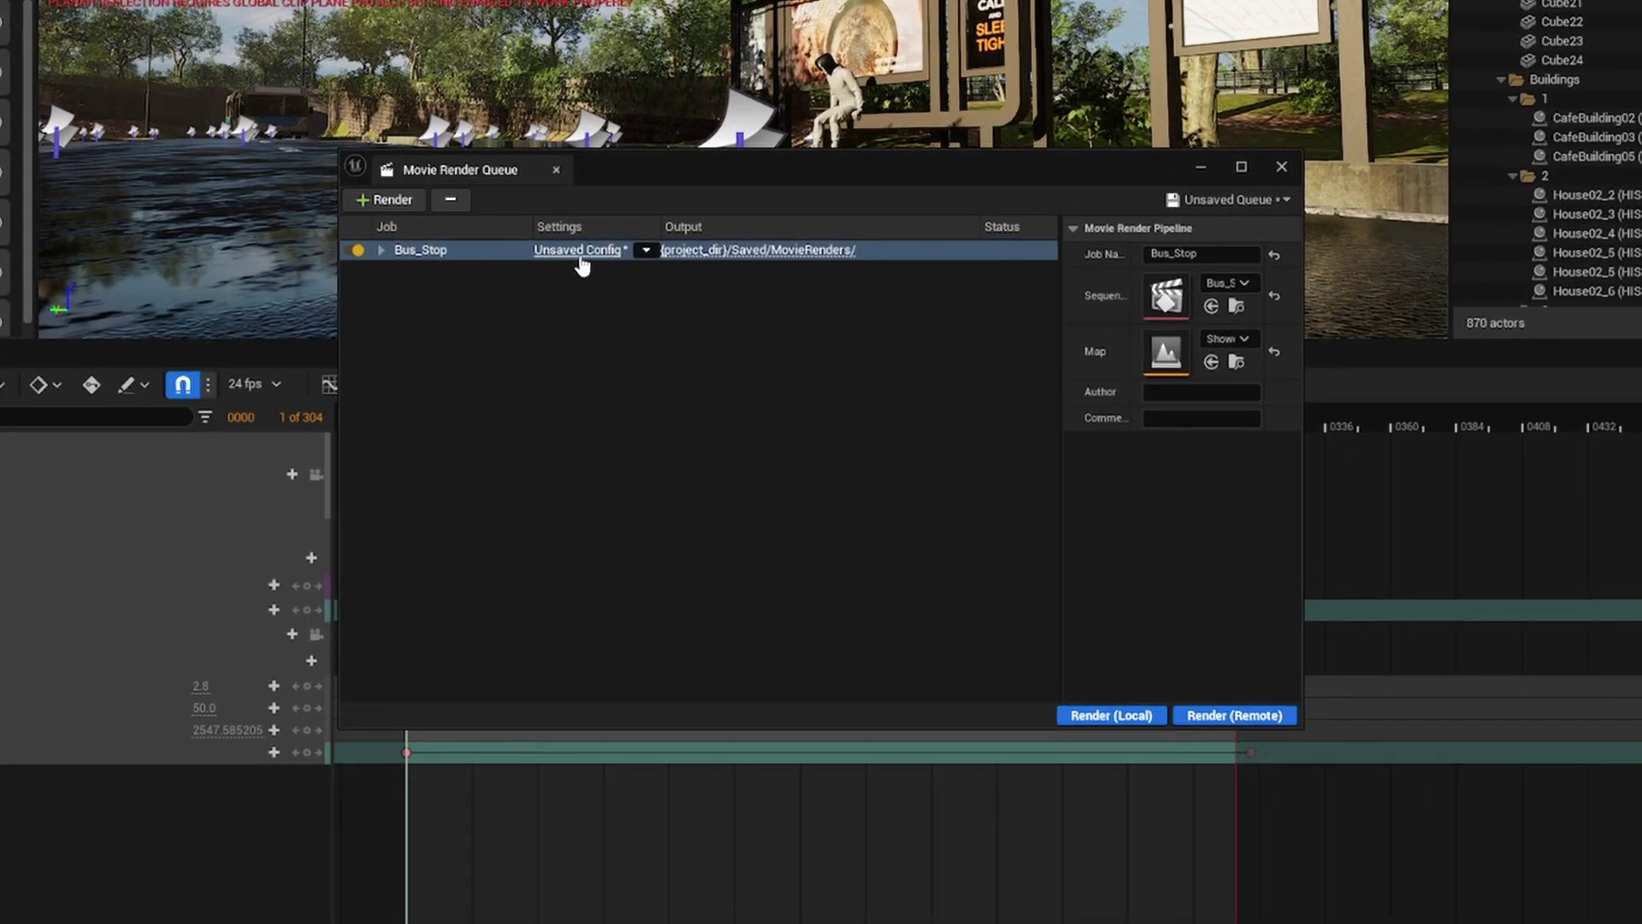
- Add a DLSS/DLAA setting to the Bus_Stop job's render config
click(651, 311)
click(622, 265)
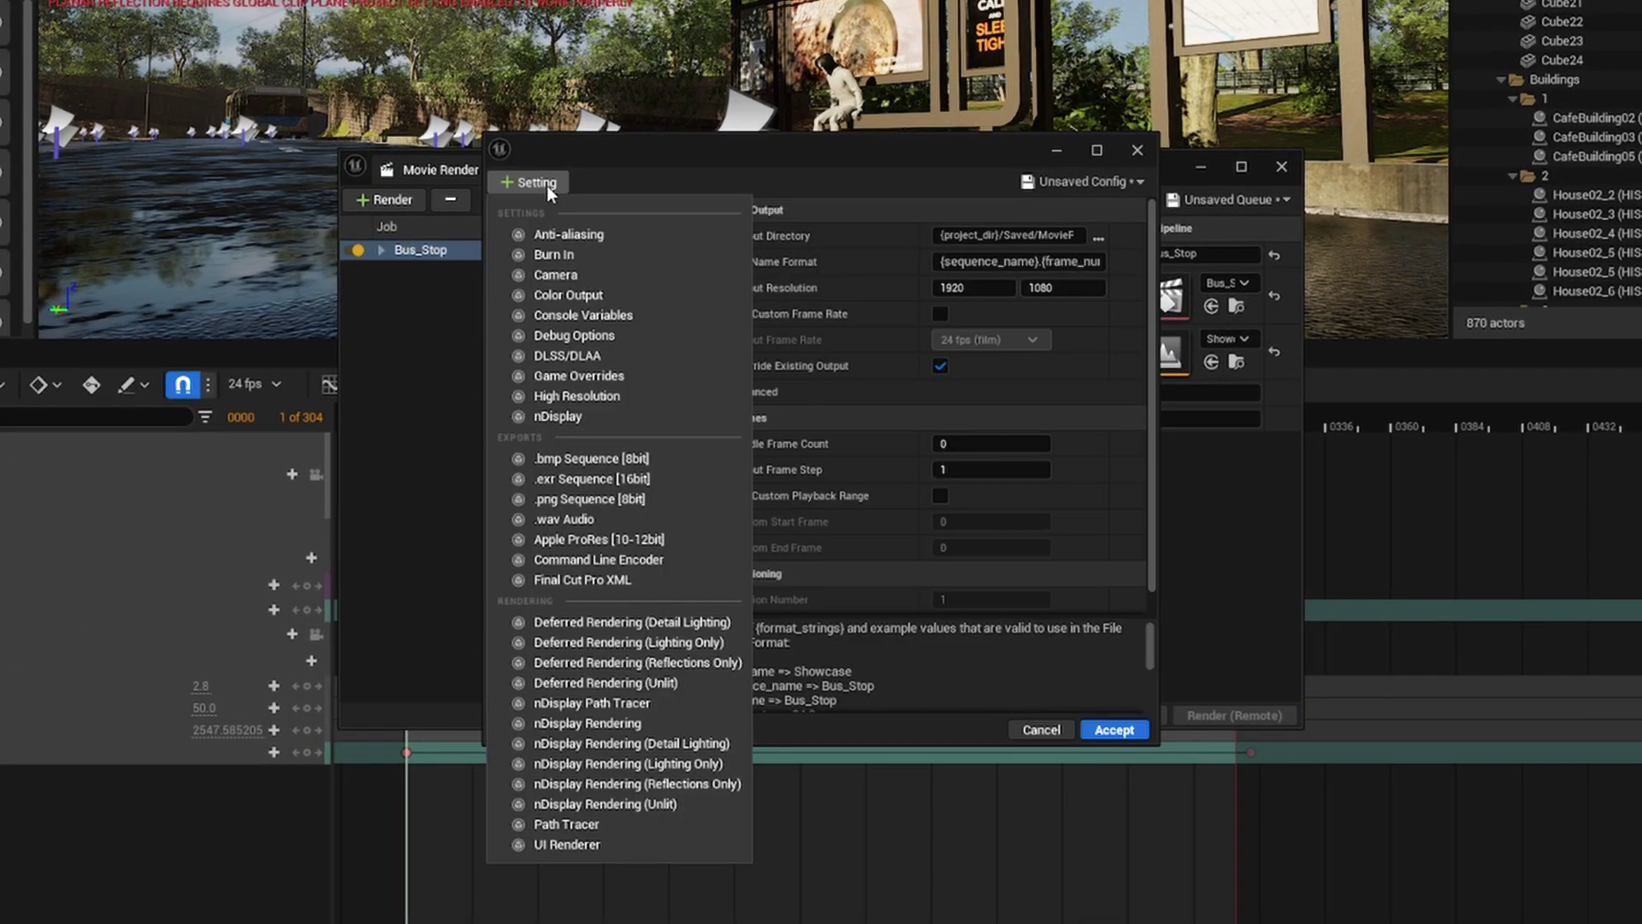
click(554, 356)
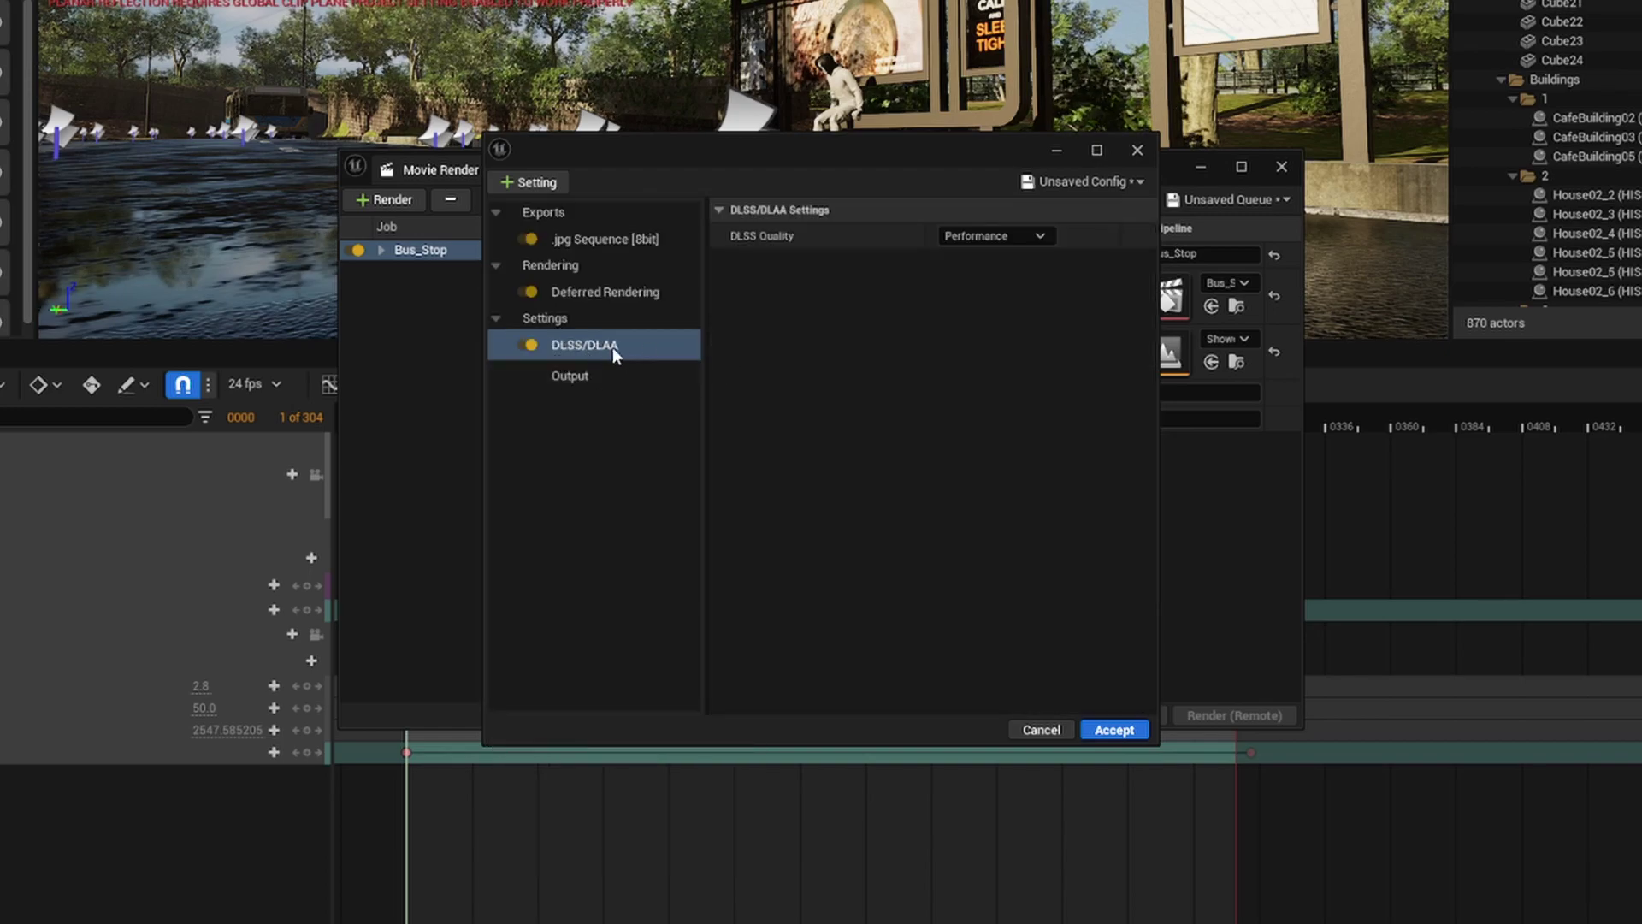
- Set the DLSS Quality dropdown to DLAA
click(1016, 238)
click(988, 266)
click(992, 236)
click(933, 250)
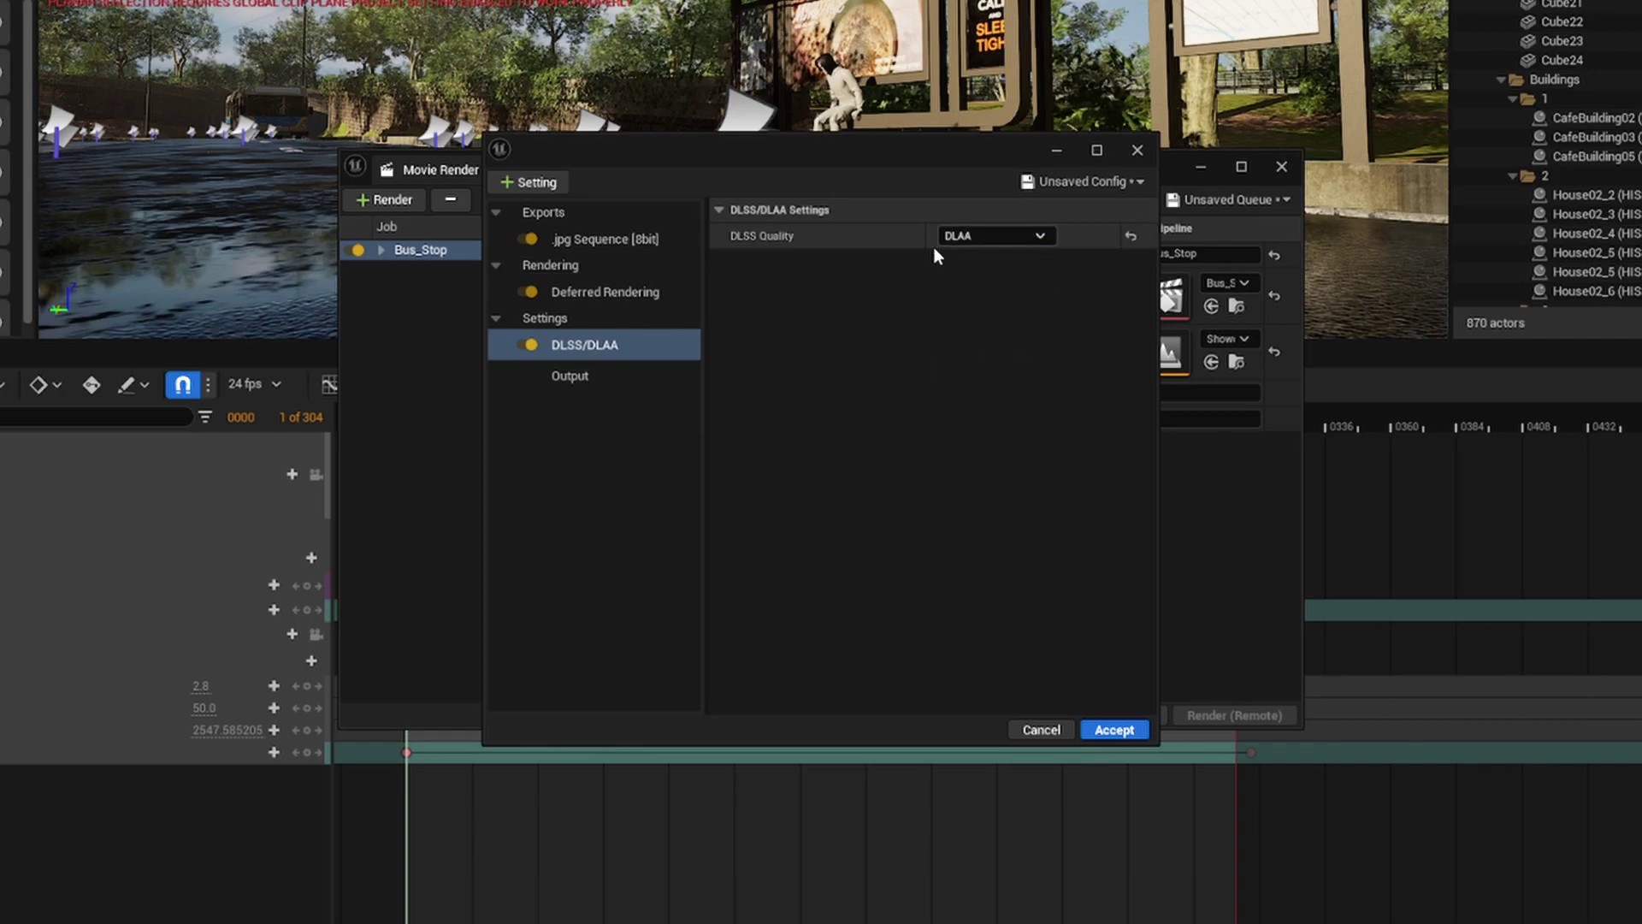
click(997, 239)
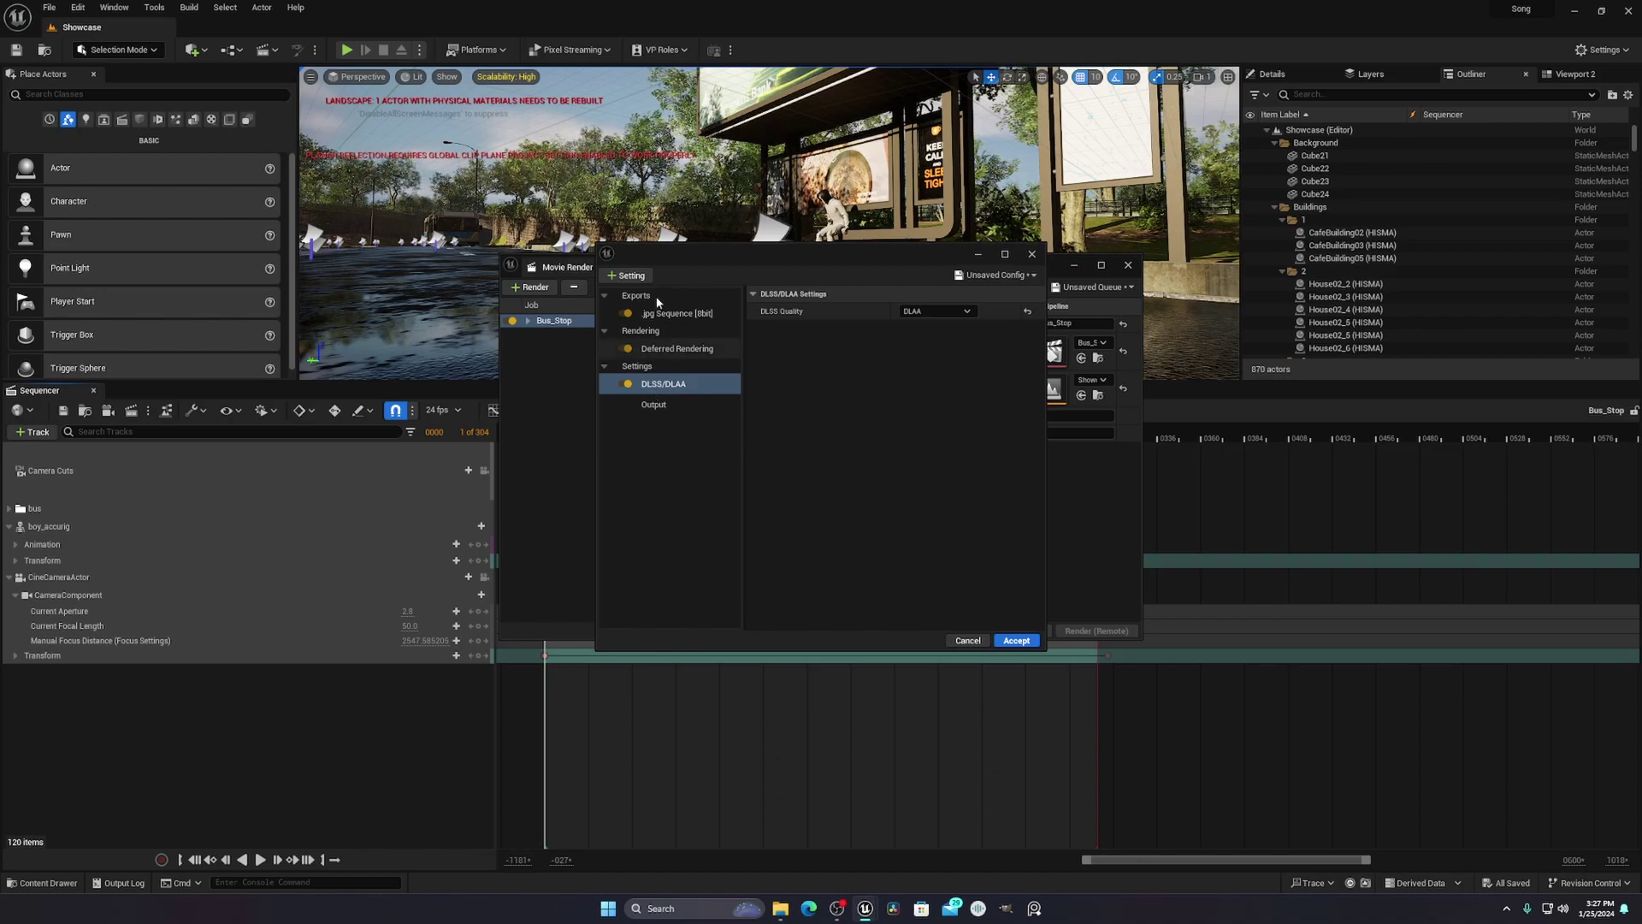
- Add an Anti-aliasing setting to the render config and switch it off
click(629, 275)
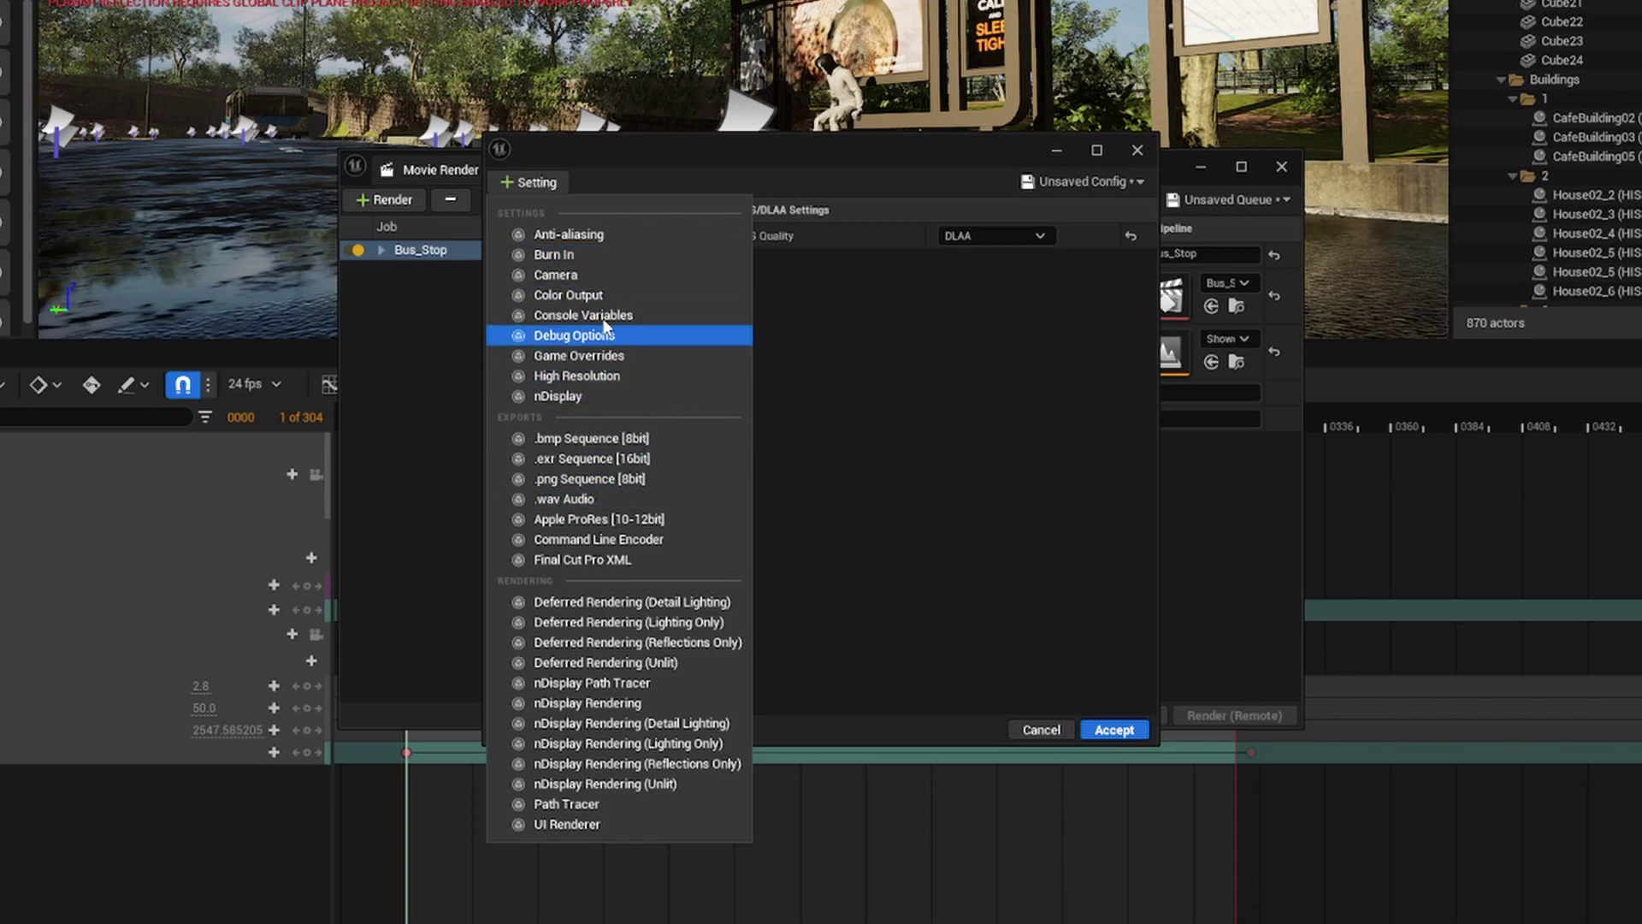
click(600, 233)
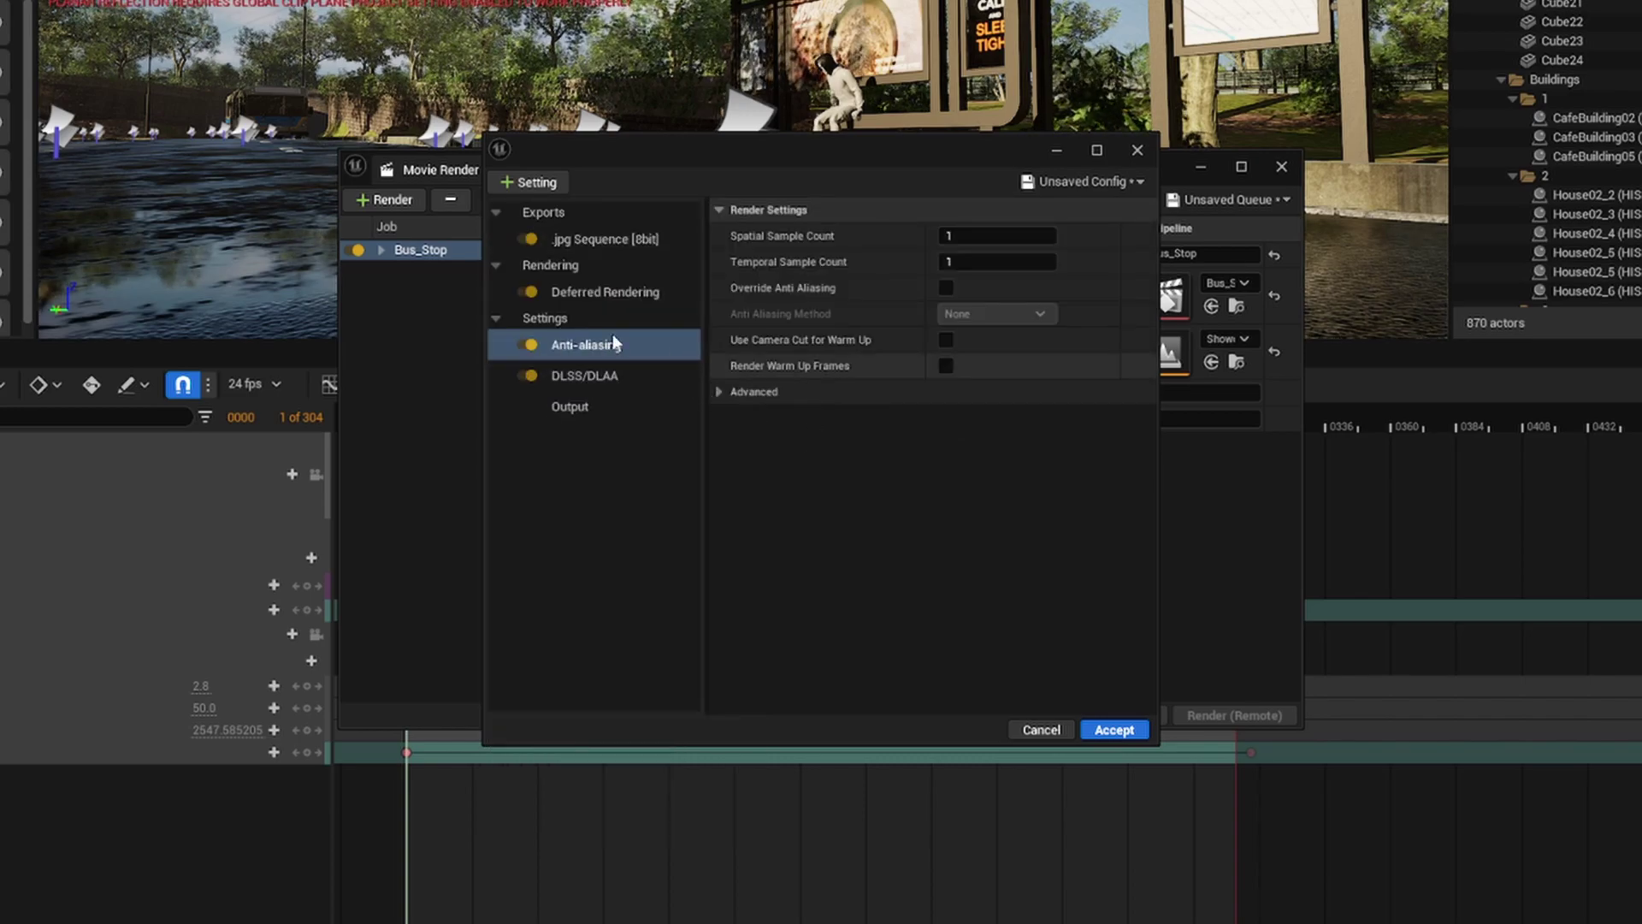
click(527, 346)
click(604, 372)
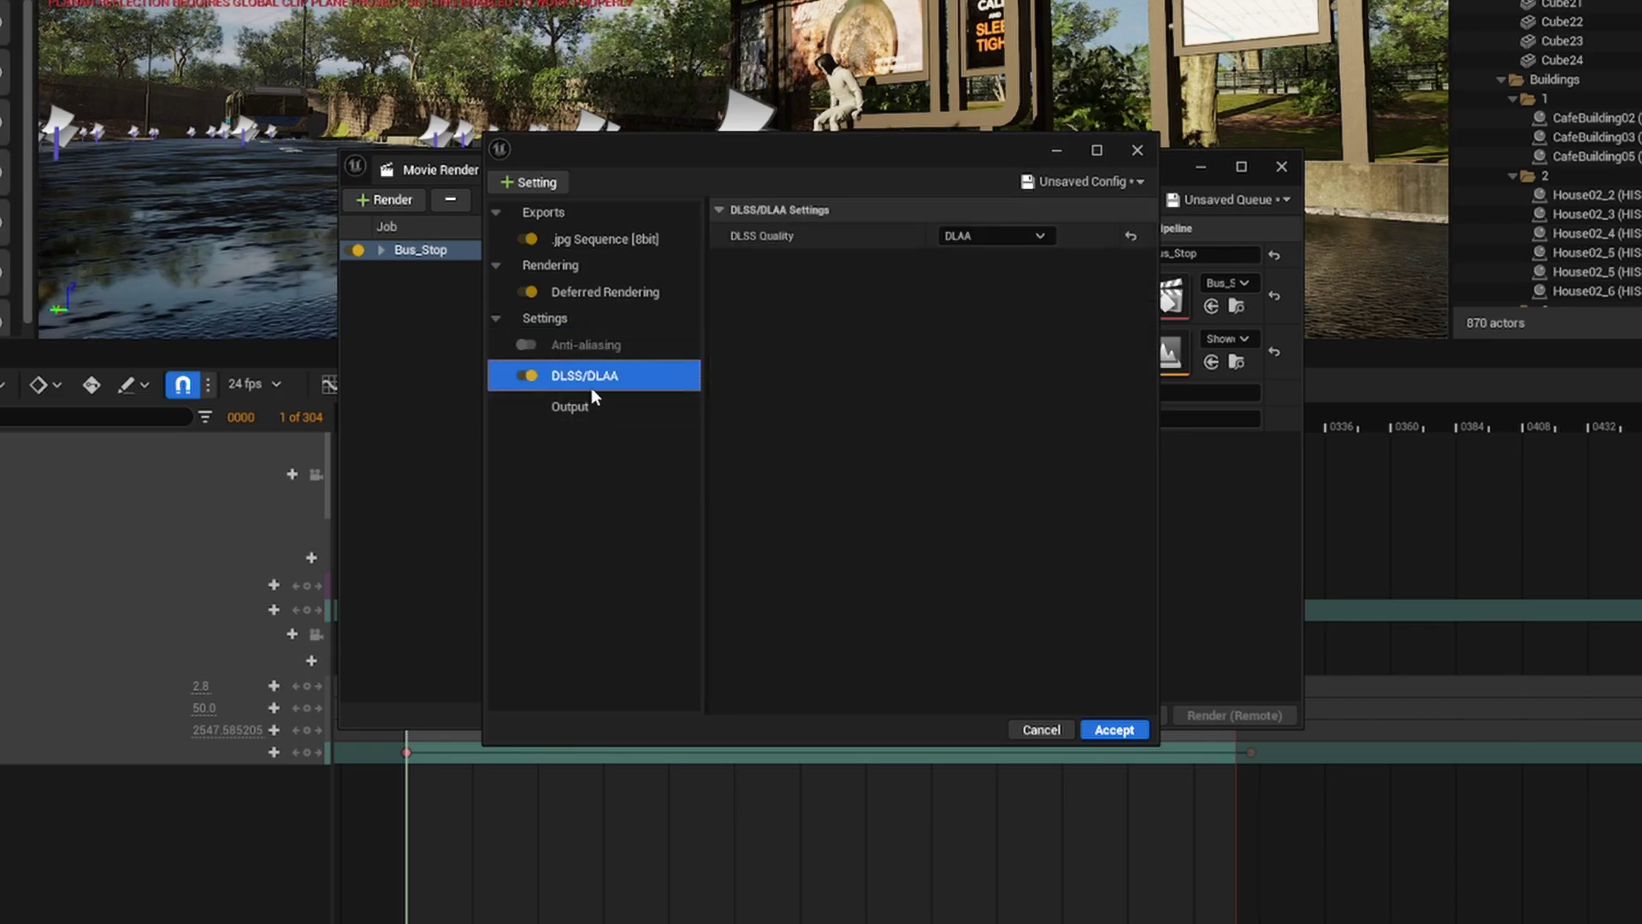
- Re-enable Anti-aliasing and toggle DLSS/DLAA off and on, leaving both enabled
click(583, 342)
click(526, 346)
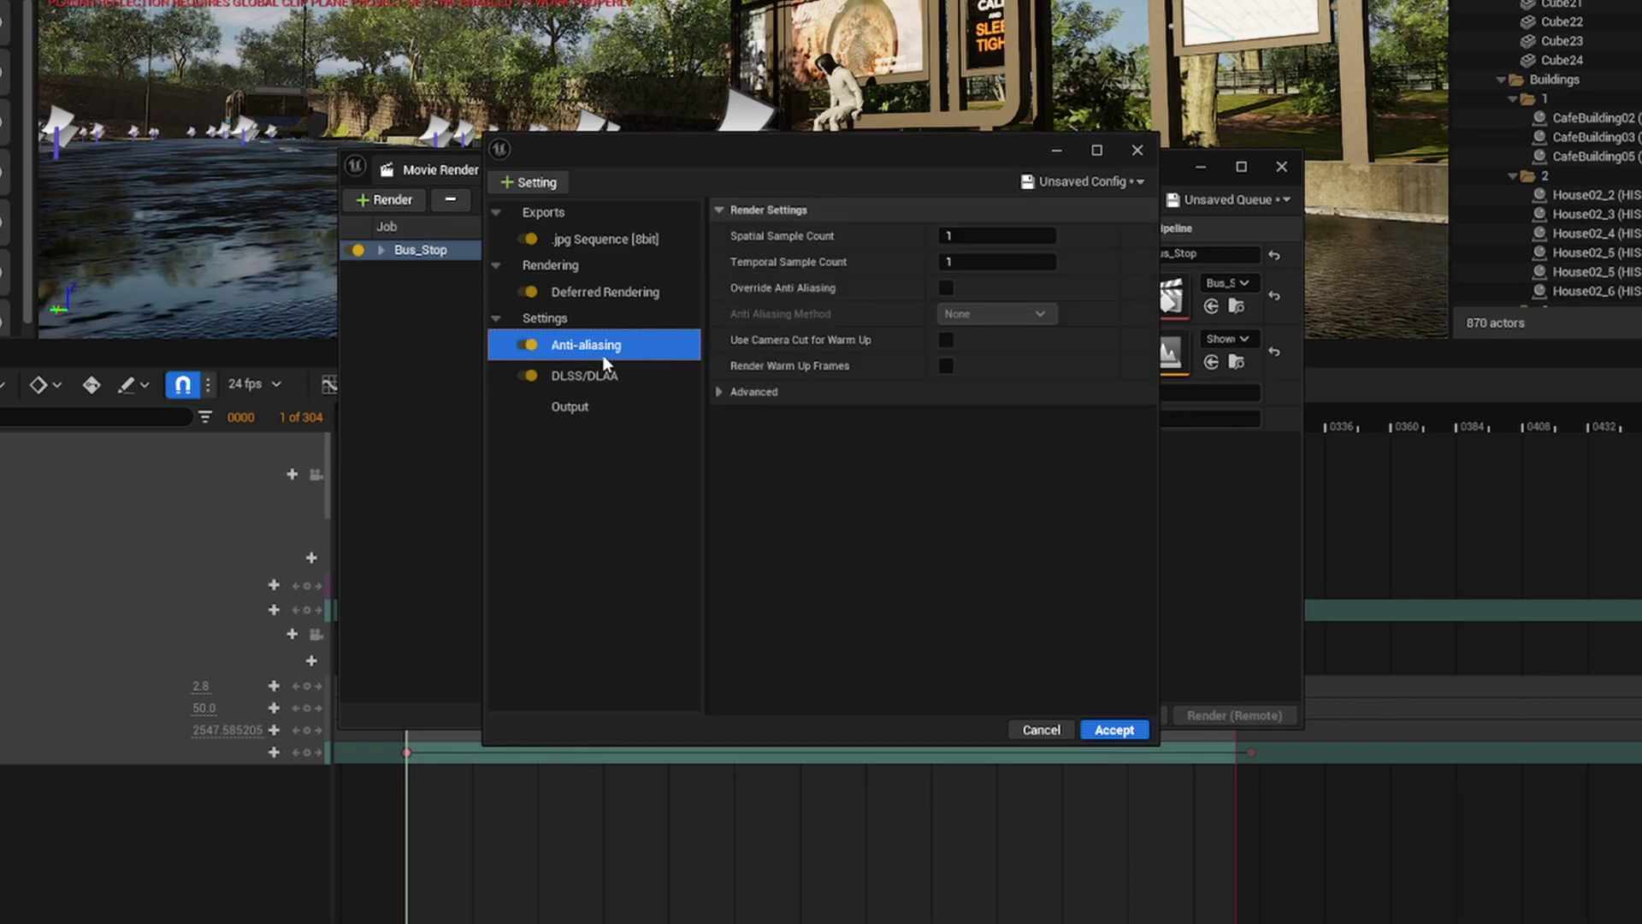
click(525, 376)
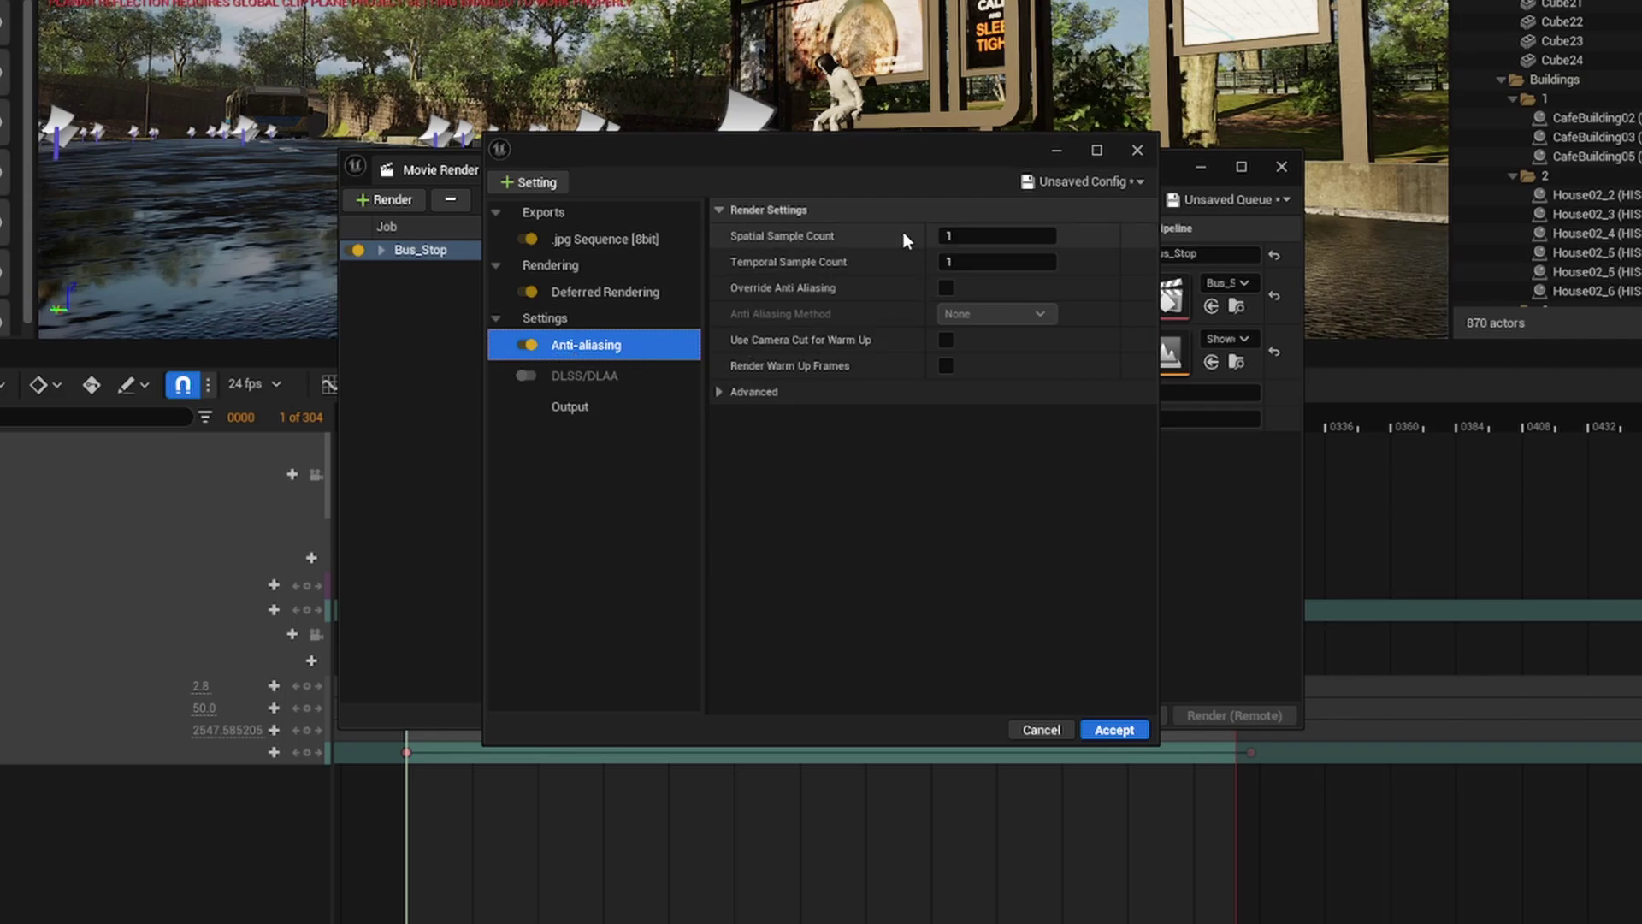
click(525, 377)
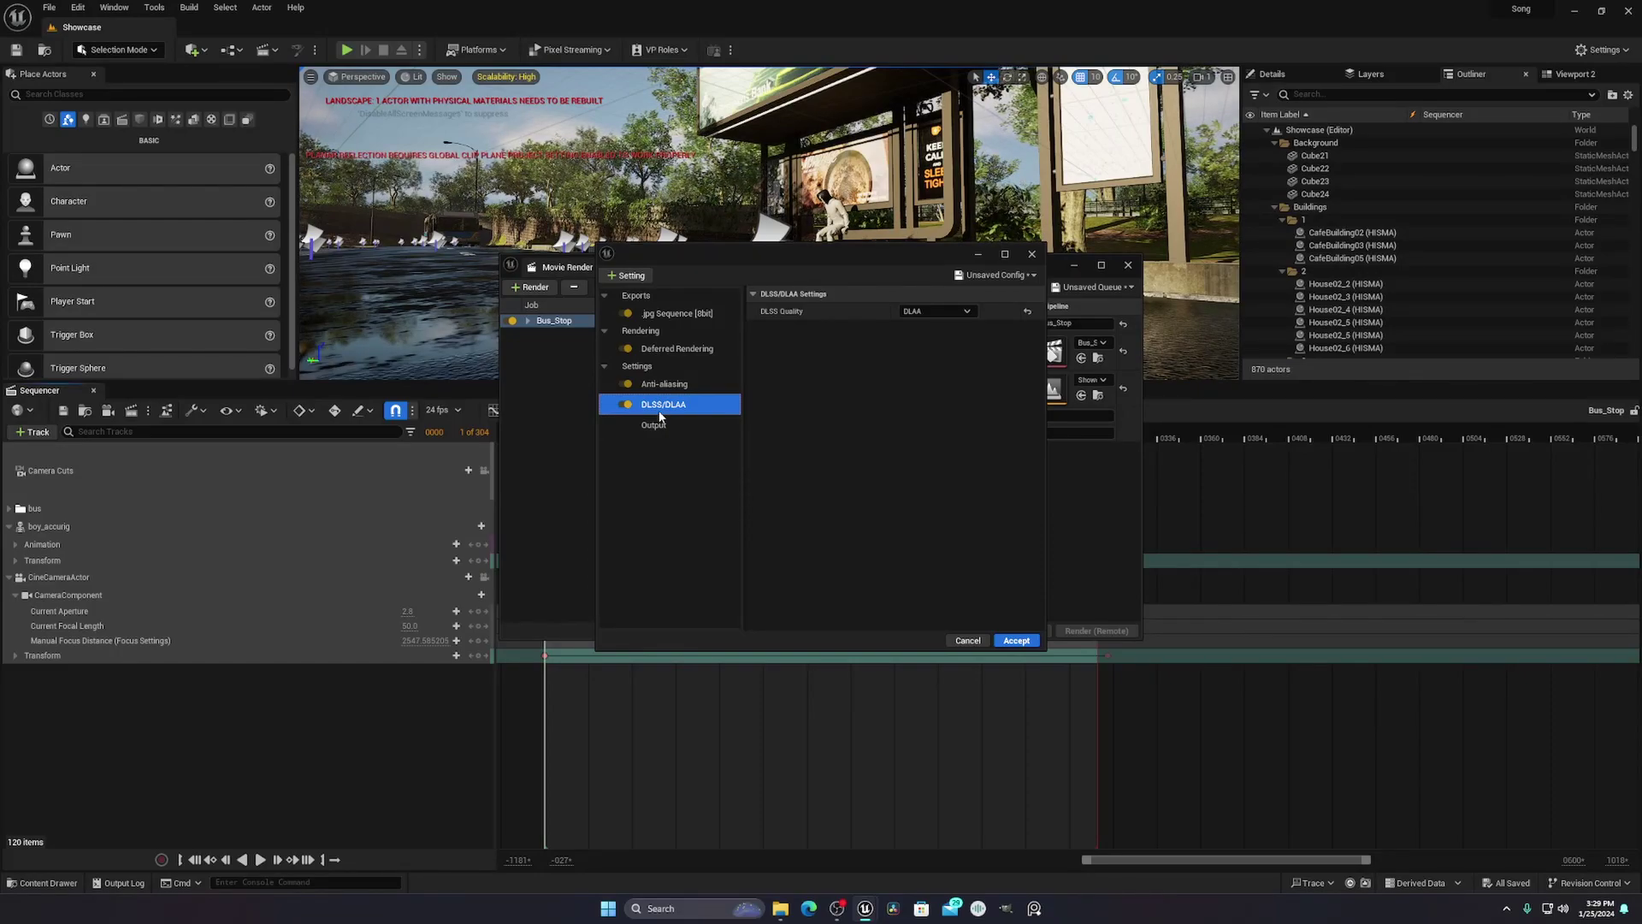
click(665, 384)
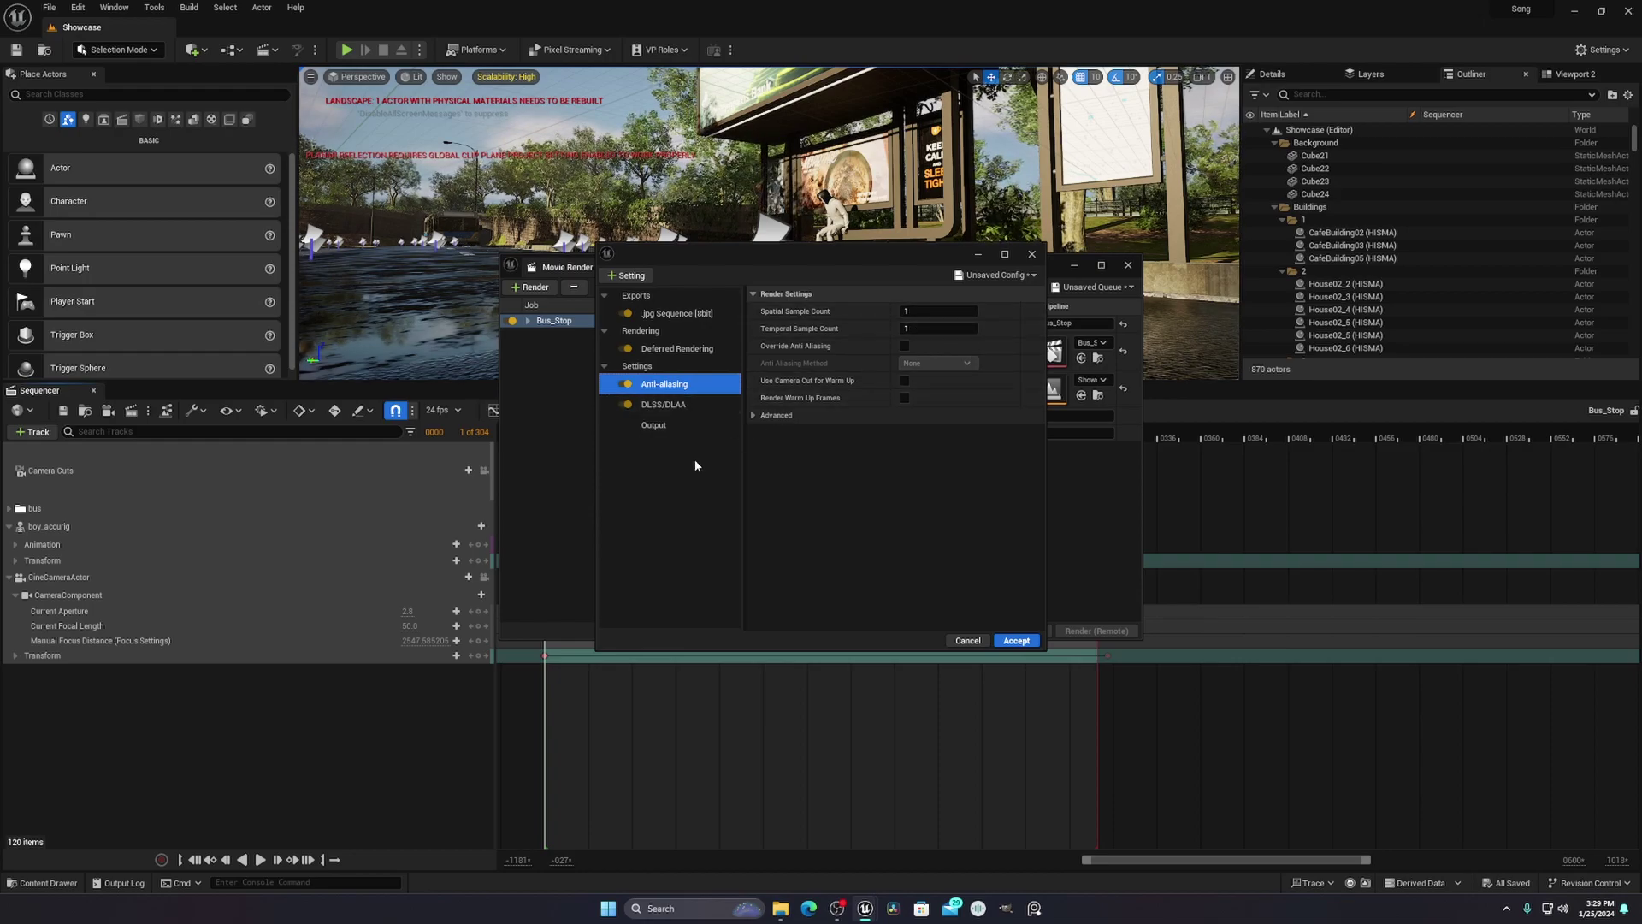
click(666, 403)
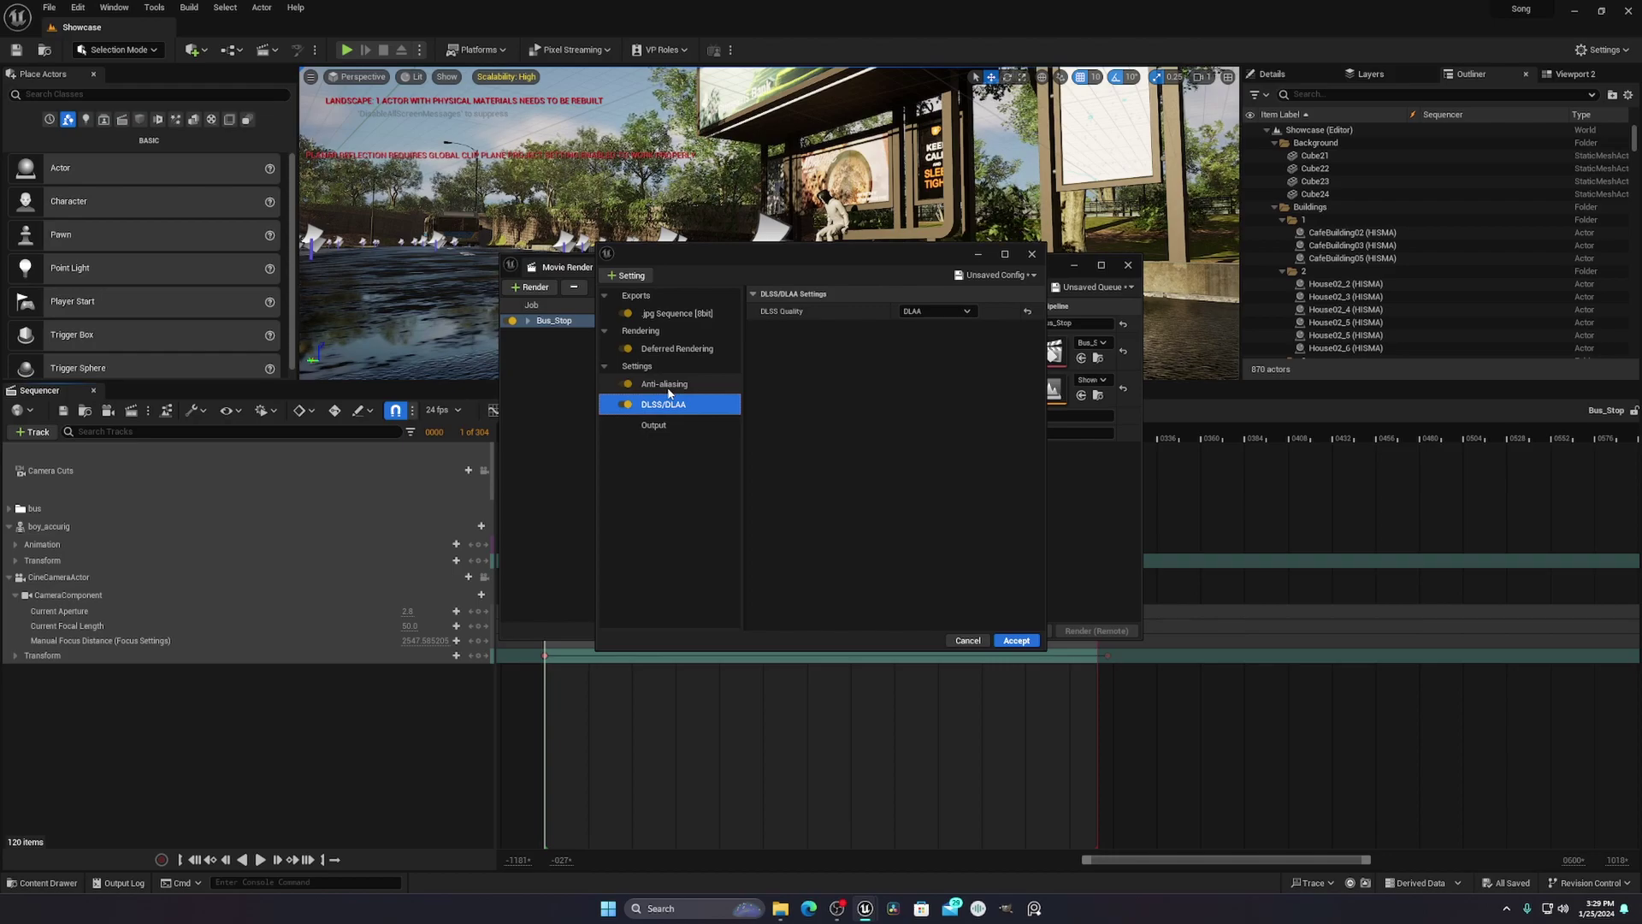